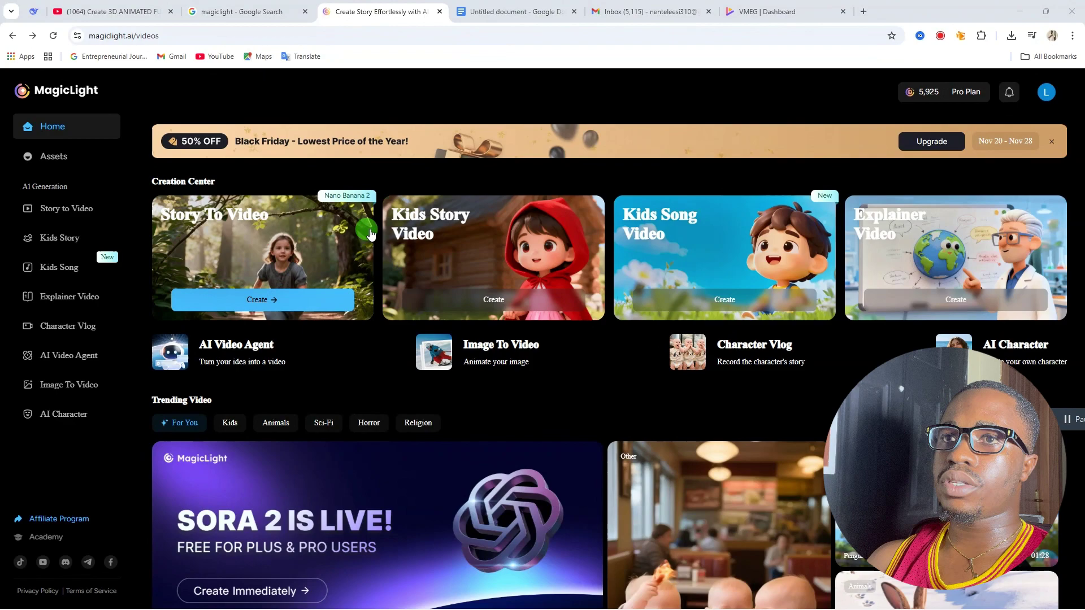
Look over the magiclight search results and browse the trending video templates on the MagicLight home page
left_click(248, 11)
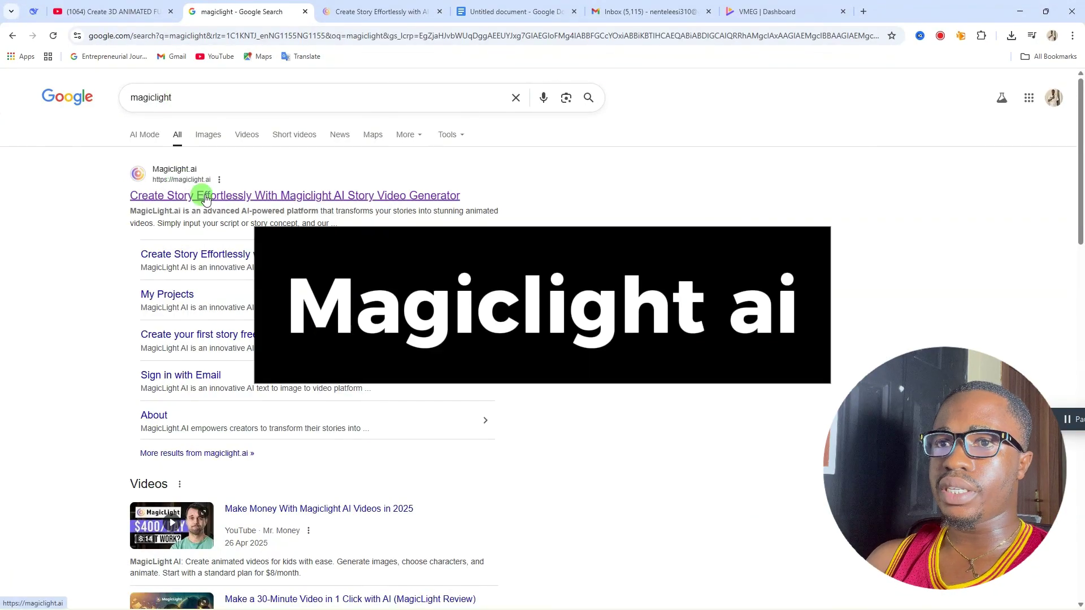
left_click(370, 11)
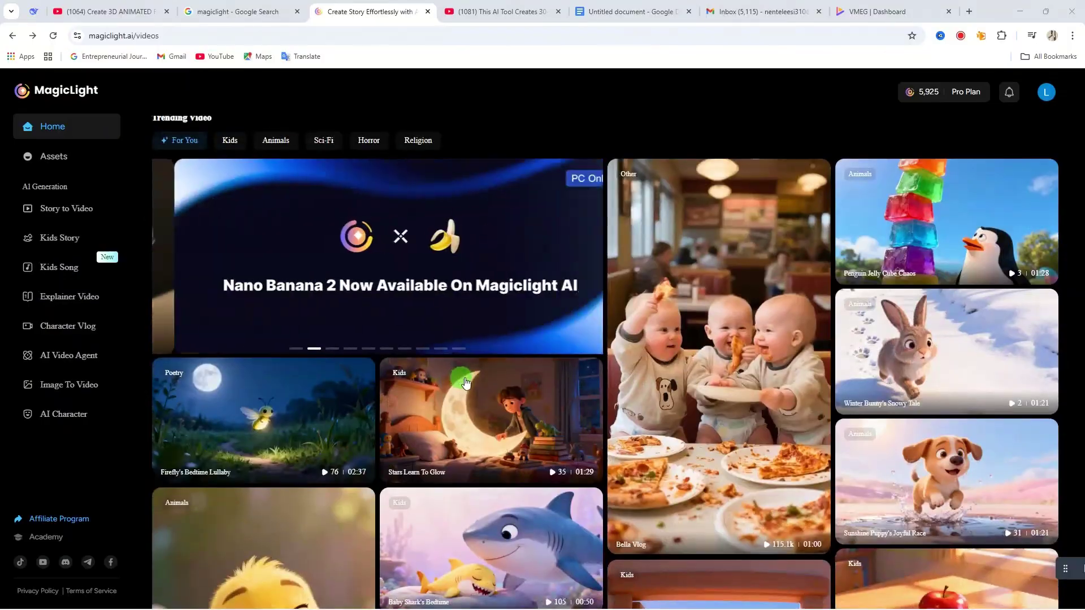
scroll(402, 378, "down", 6)
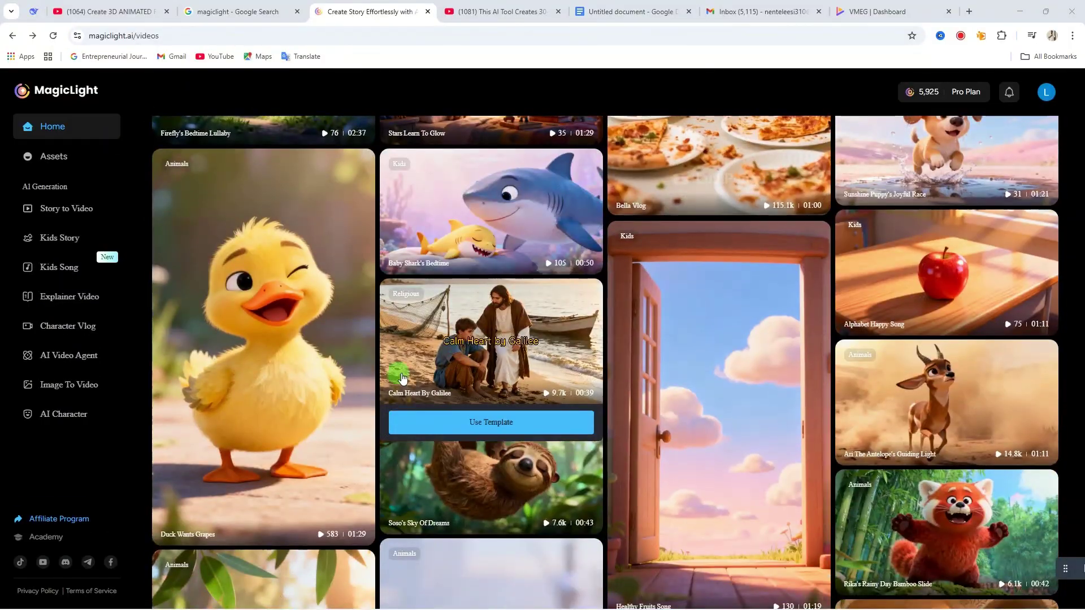
scroll(548, 343, "down", 1)
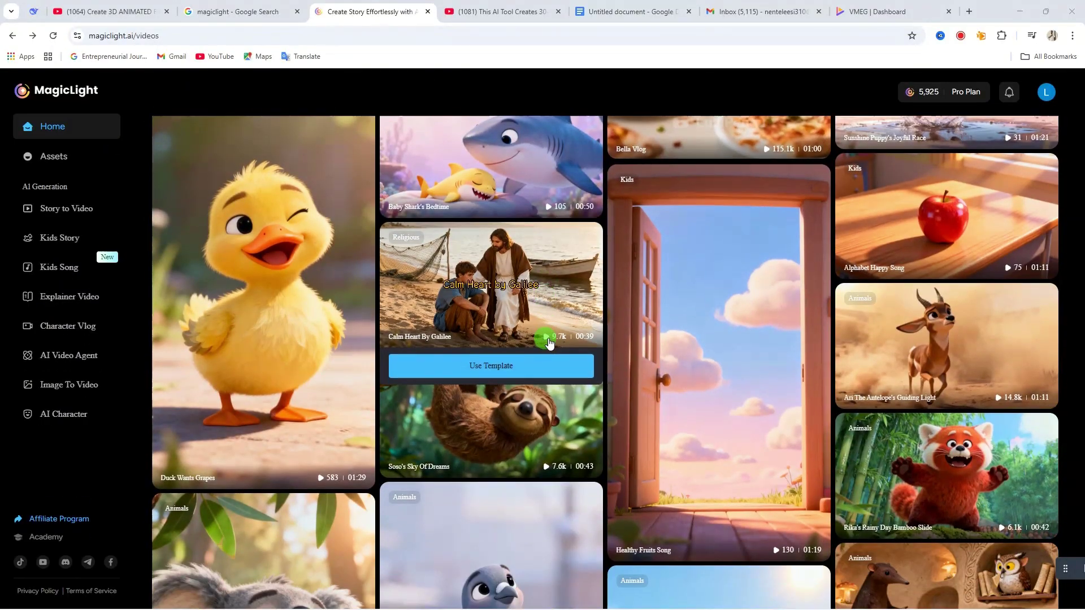
scroll(491, 341, "down", 2)
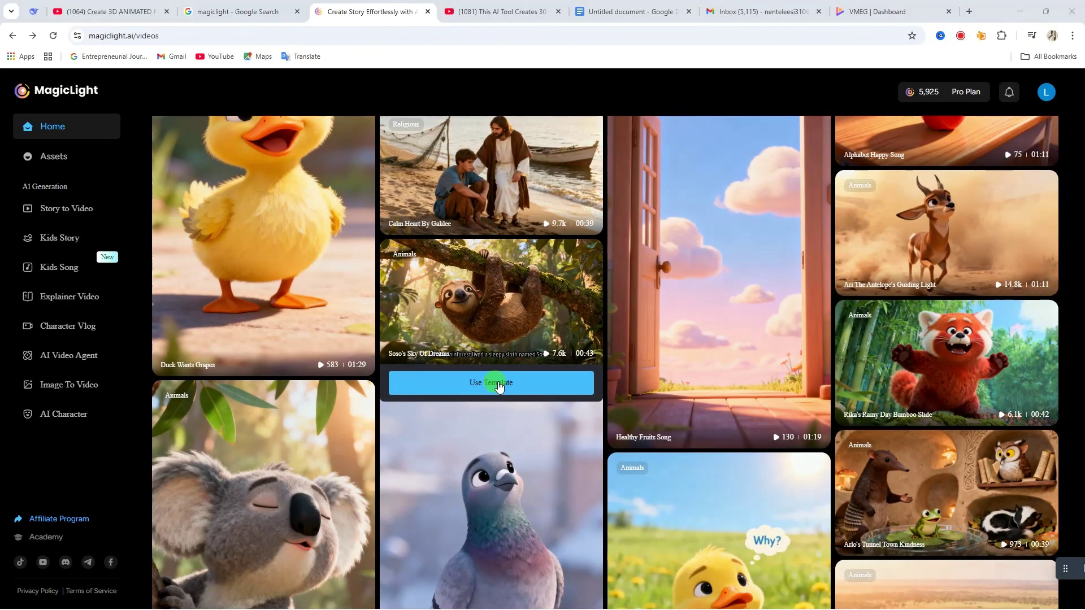
scroll(498, 386, "up", 10)
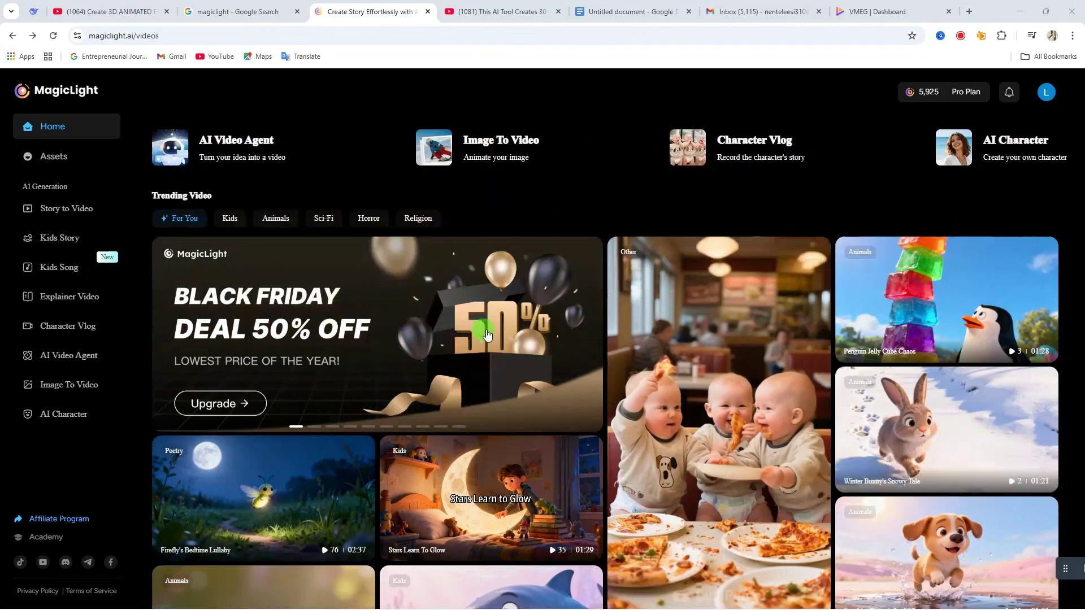
scroll(488, 334, "up", 1)
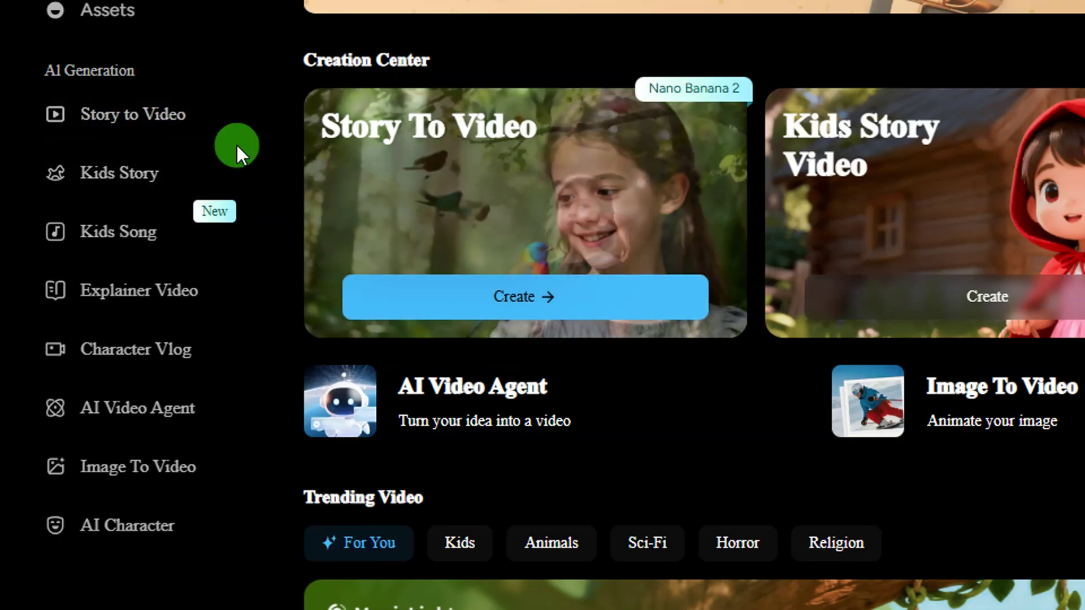
Start a new Story To Video project and place the cursor in its Smart Script field
left_click(602, 299)
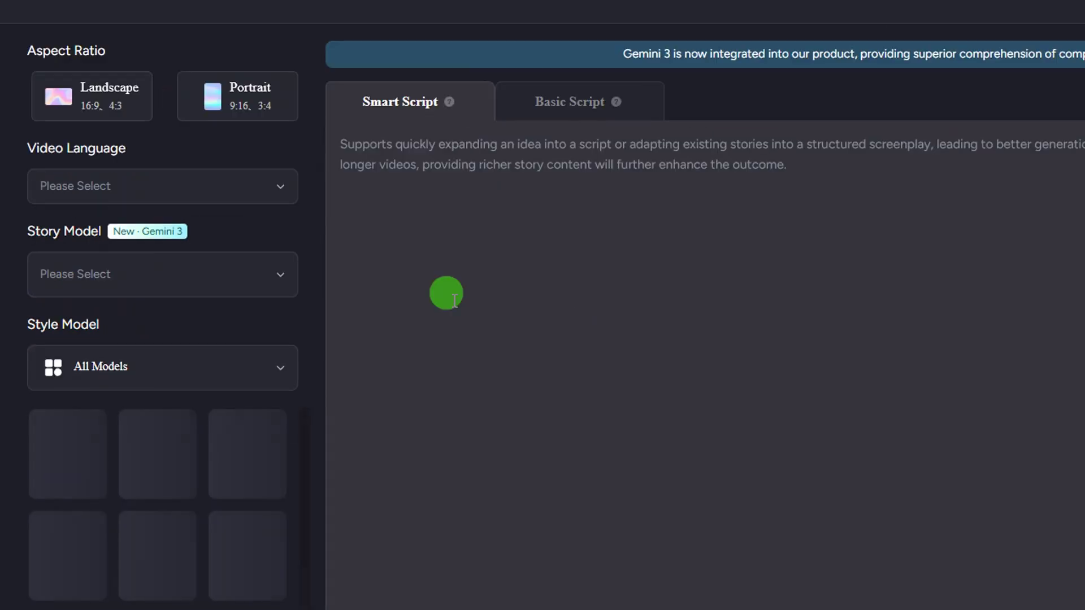
left_click(447, 293)
key("ctrl+v")
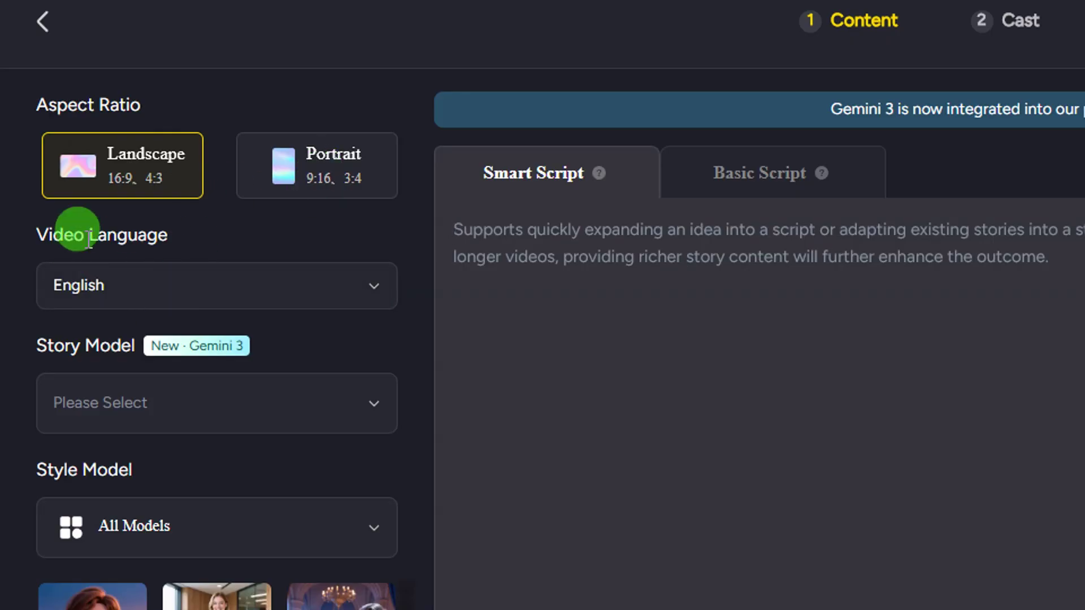
Set the video language to English and the story model to Gemini 3
left_click(274, 294)
scroll(219, 509, "down", 1)
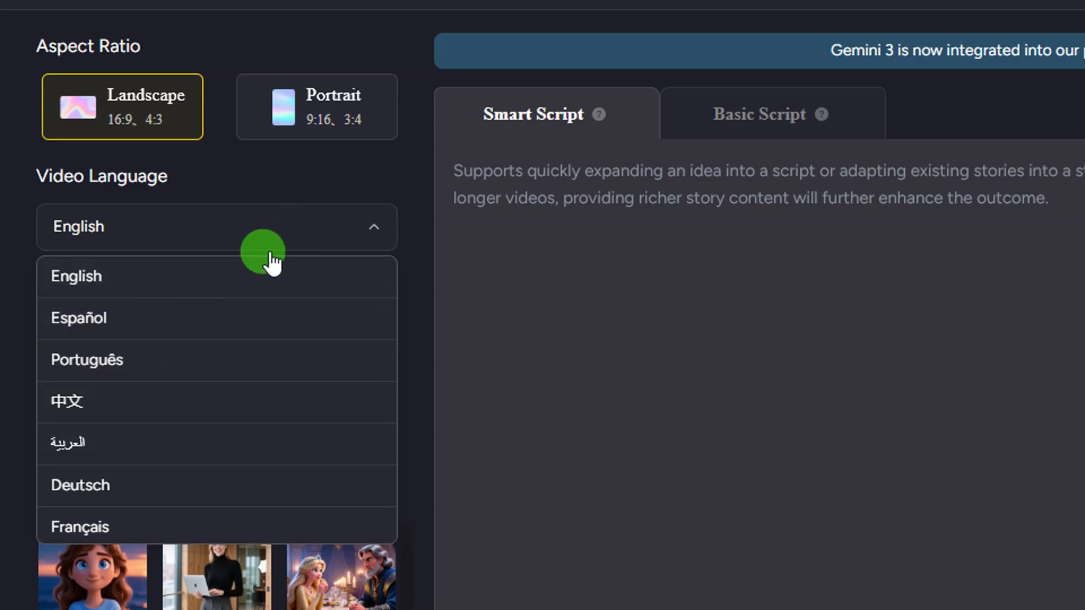
left_click(235, 266)
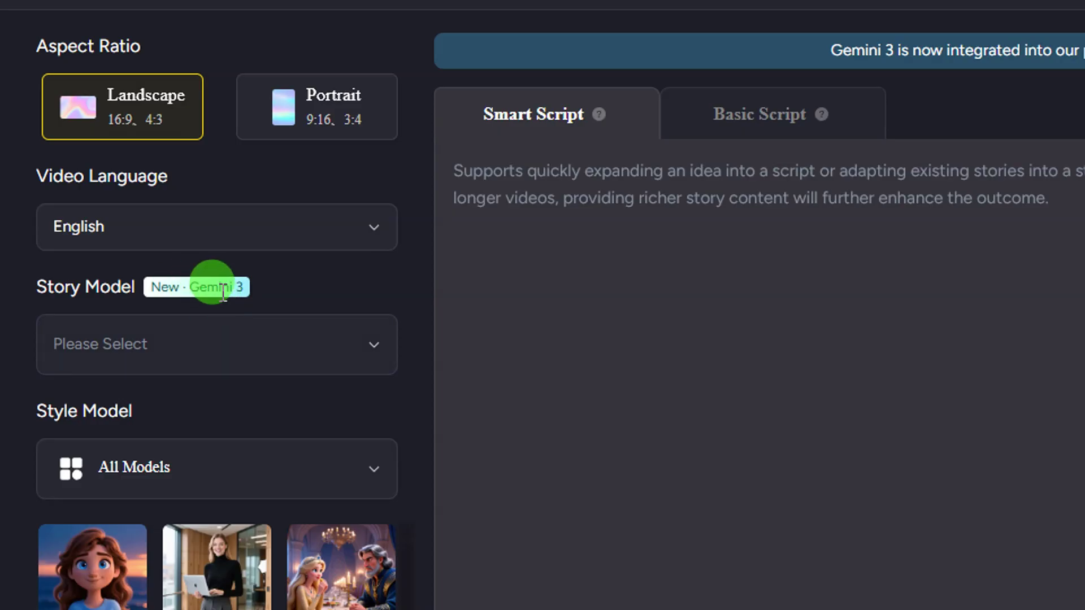
left_click(302, 351)
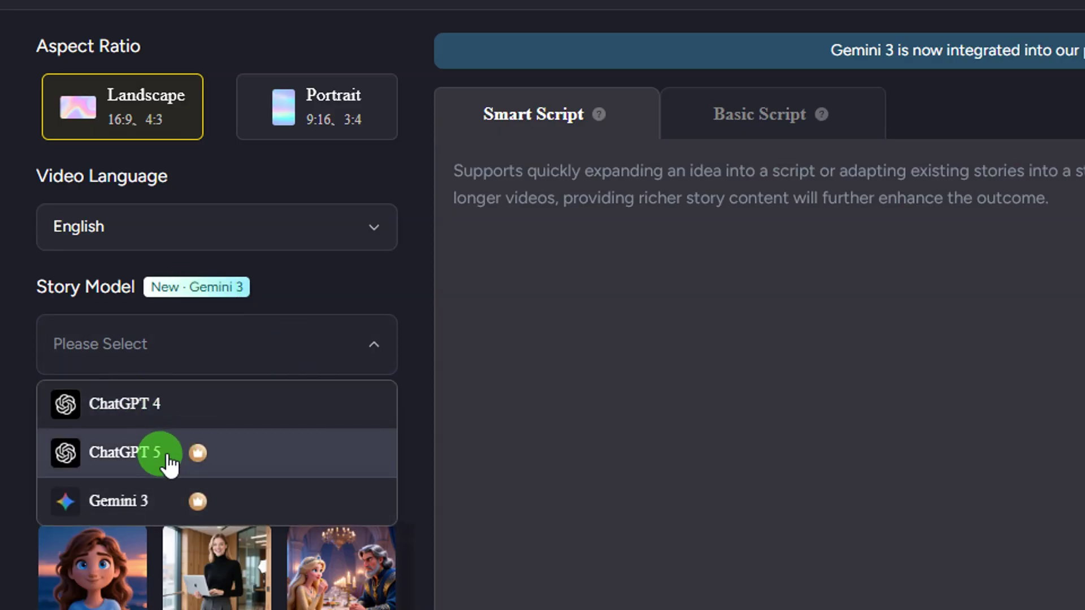
left_click(171, 506)
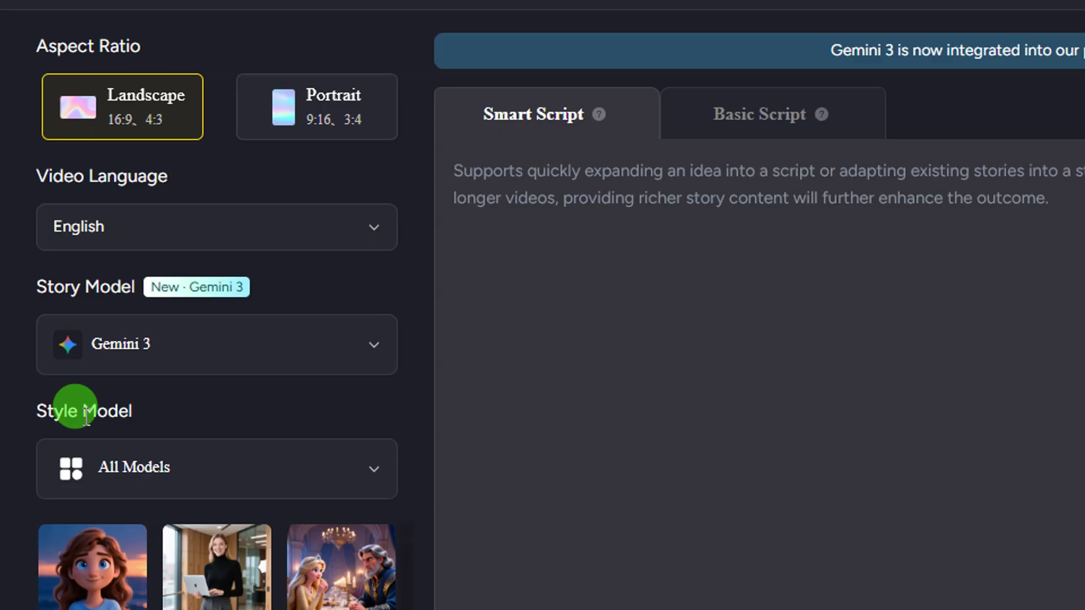
Keep the style list on All Models and choose the Disney 2.1 style for the video
left_click(188, 479)
scroll(184, 479, "down", 1)
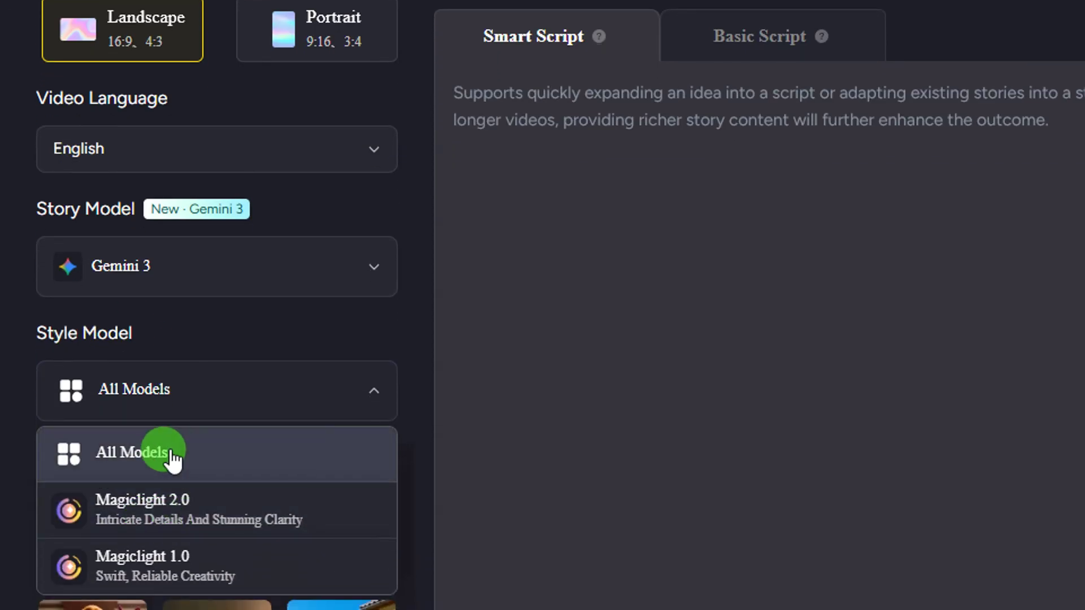
left_click(180, 469)
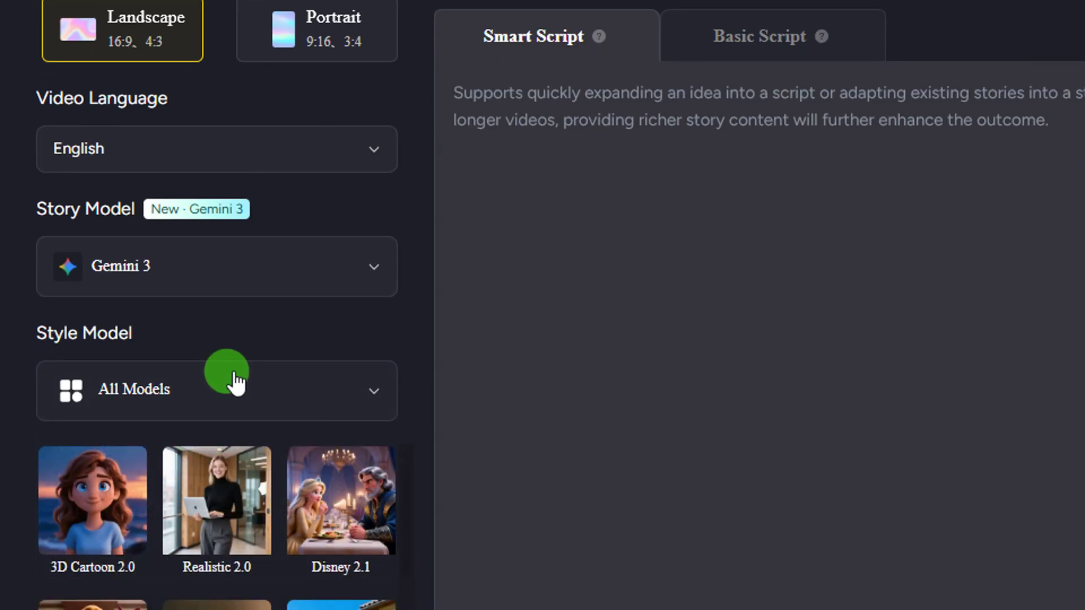
scroll(224, 514, "down", 3)
scroll(201, 486, "down", 1)
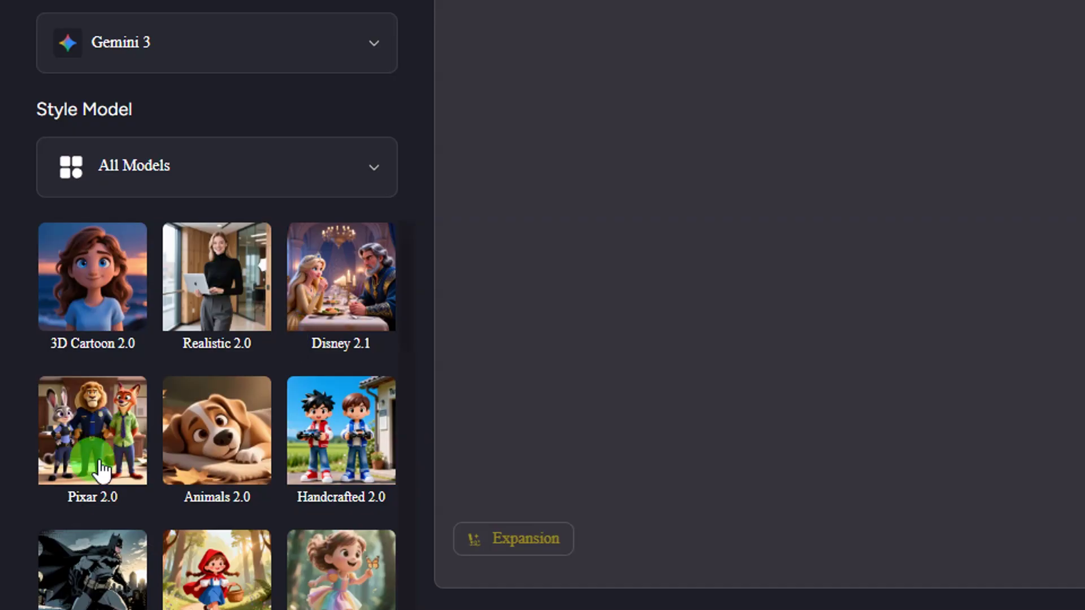
scroll(249, 437, "down", 4)
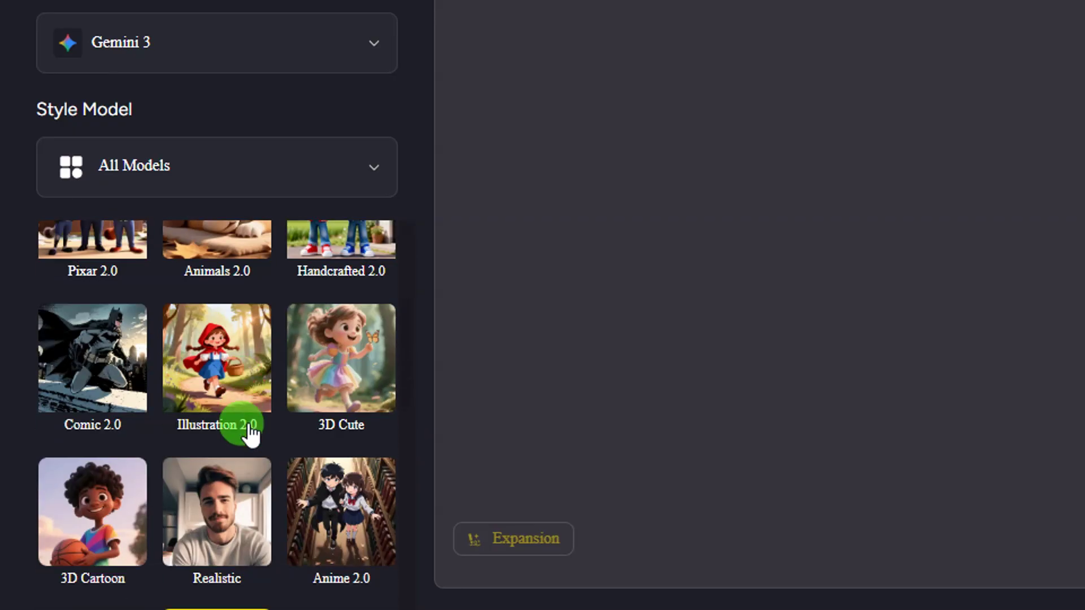
scroll(249, 435, "up", 8)
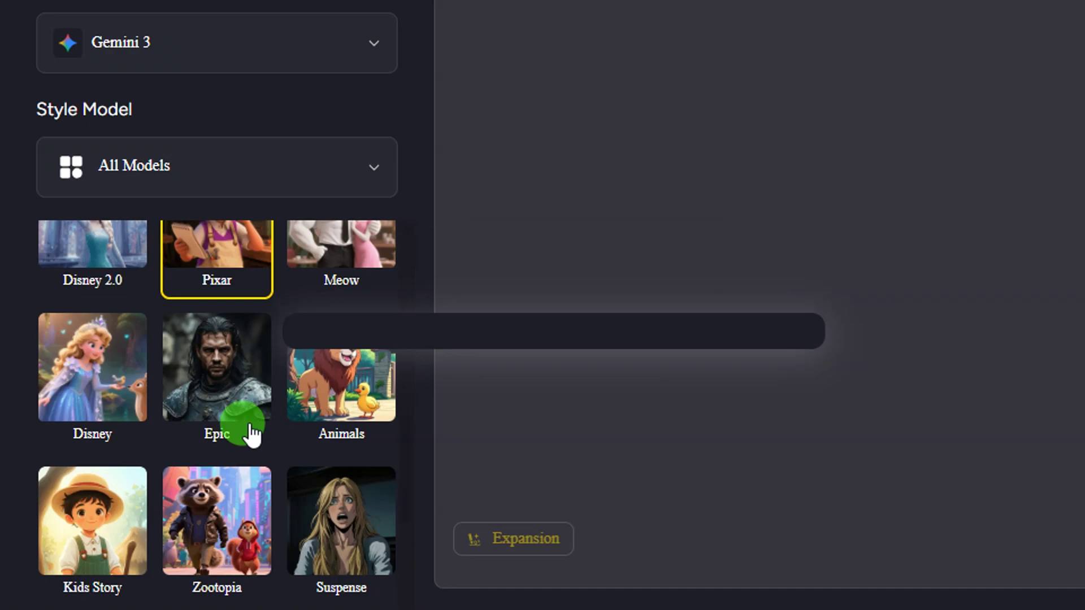
scroll(249, 431, "down", 5)
scroll(250, 417, "up", 10)
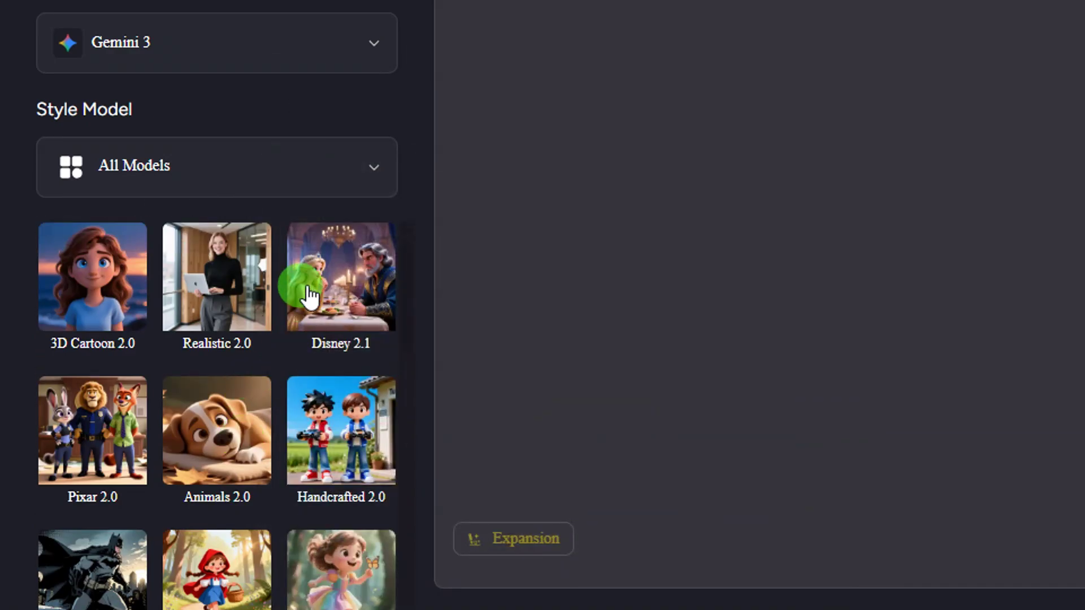
left_click(345, 301)
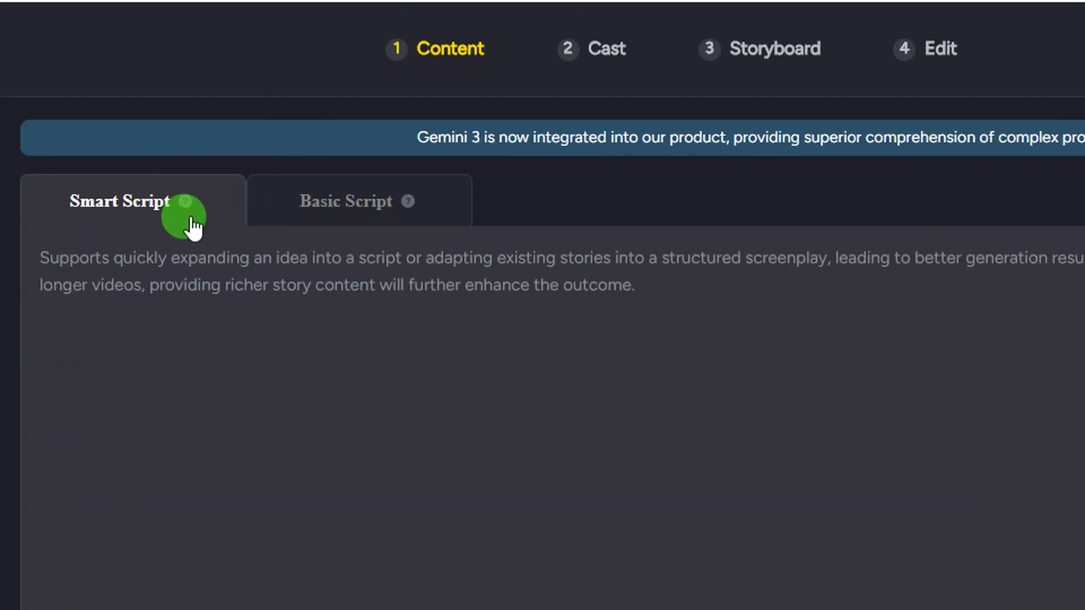
View the Basic Script mode's example text and return to Smart Script mode
left_click(304, 301)
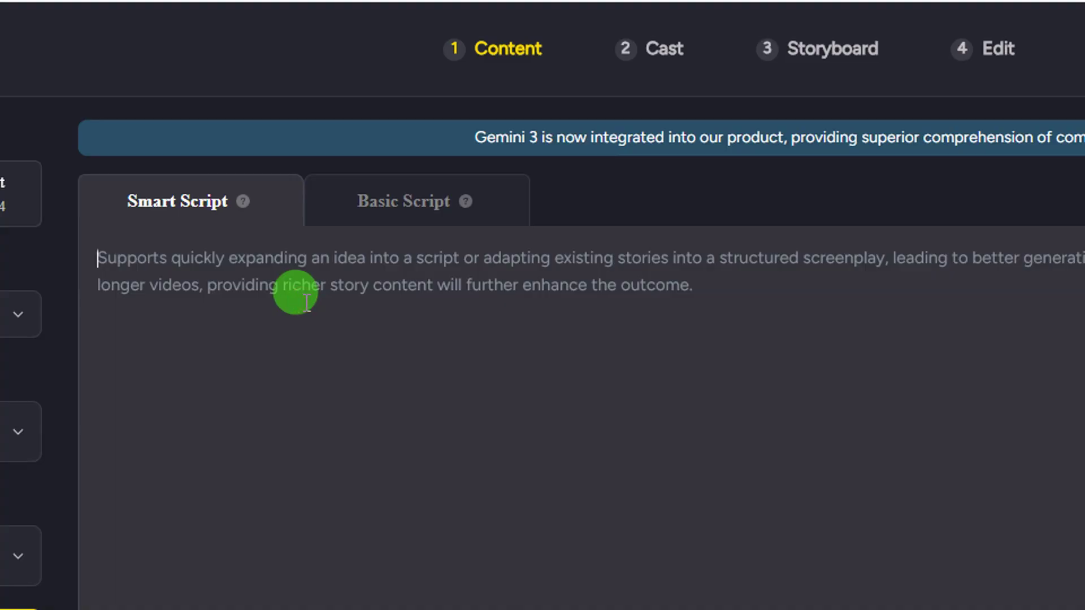
left_click(403, 218)
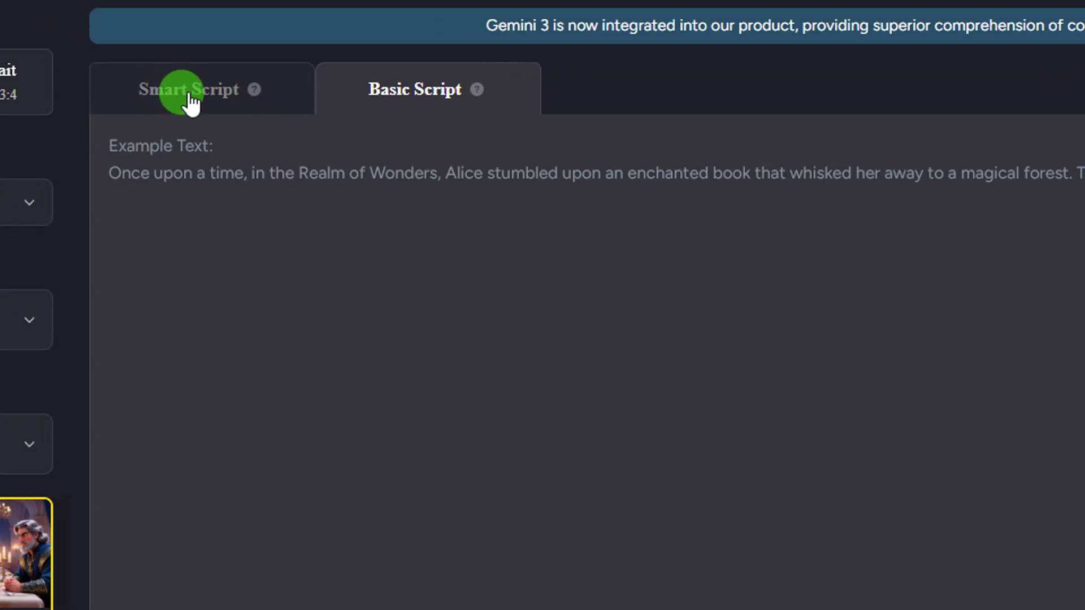
left_click(131, 80)
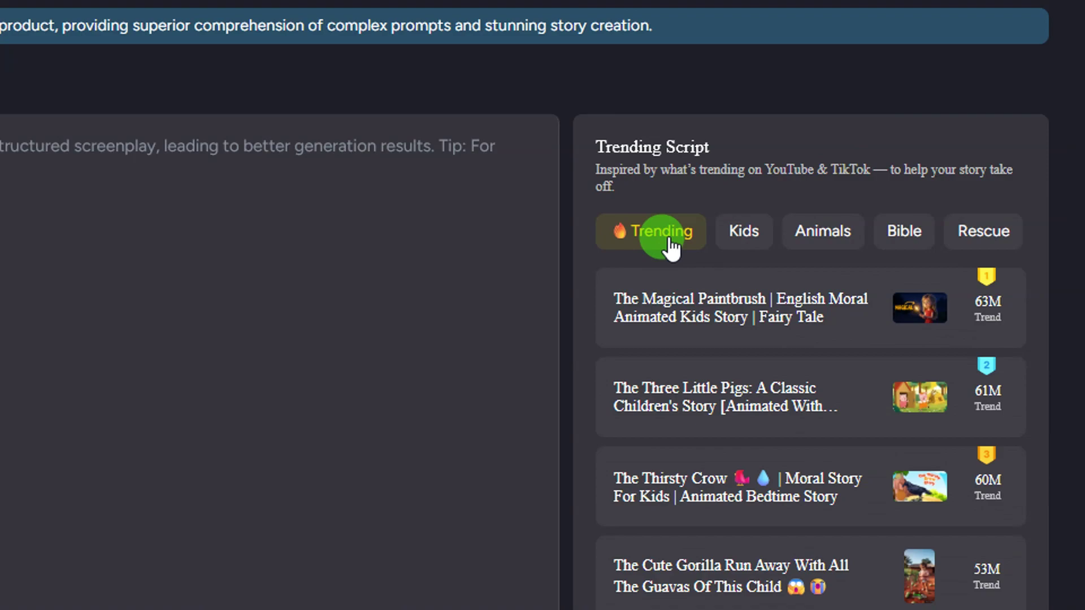
Browse the trending script categories and load the Mowgli's Jungle Adventure script from the Kids category
left_click(749, 241)
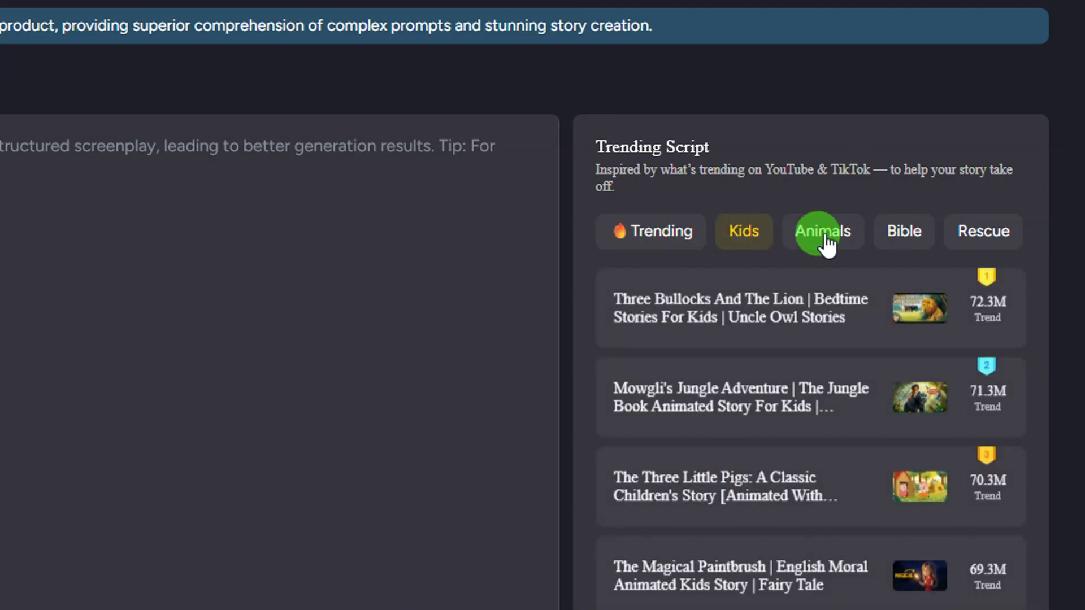
left_click(825, 241)
left_click(915, 242)
left_click(981, 234)
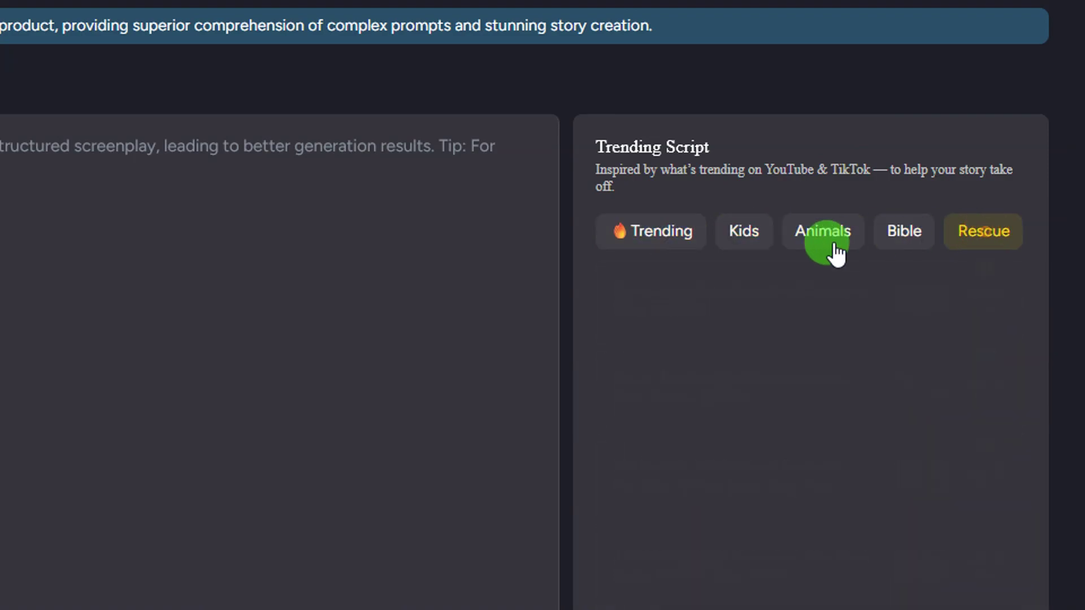
left_click(743, 232)
scroll(812, 388, "down", 1)
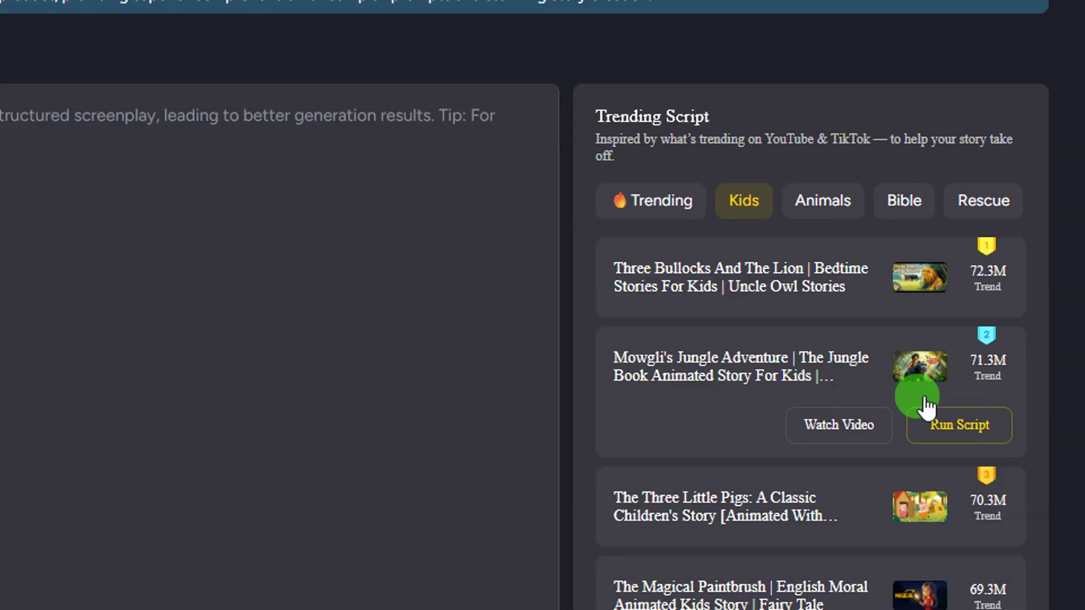
left_click(961, 429)
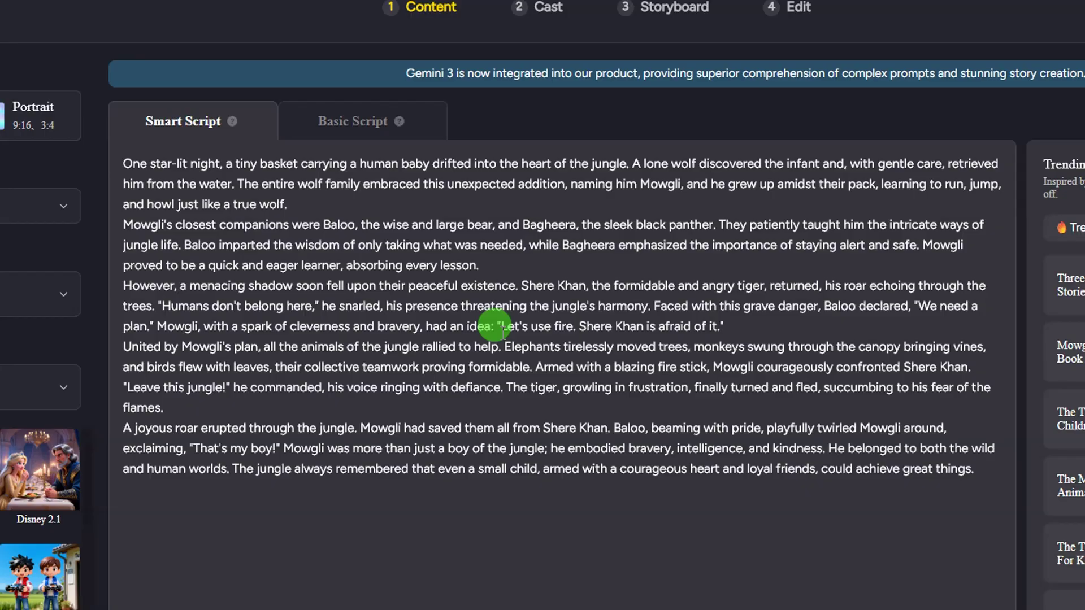
Select the Mowgli script text, switch to the AI chat and examine the prompt for 3 similar video scripts and its answers
left_click_drag(126, 163, 919, 469)
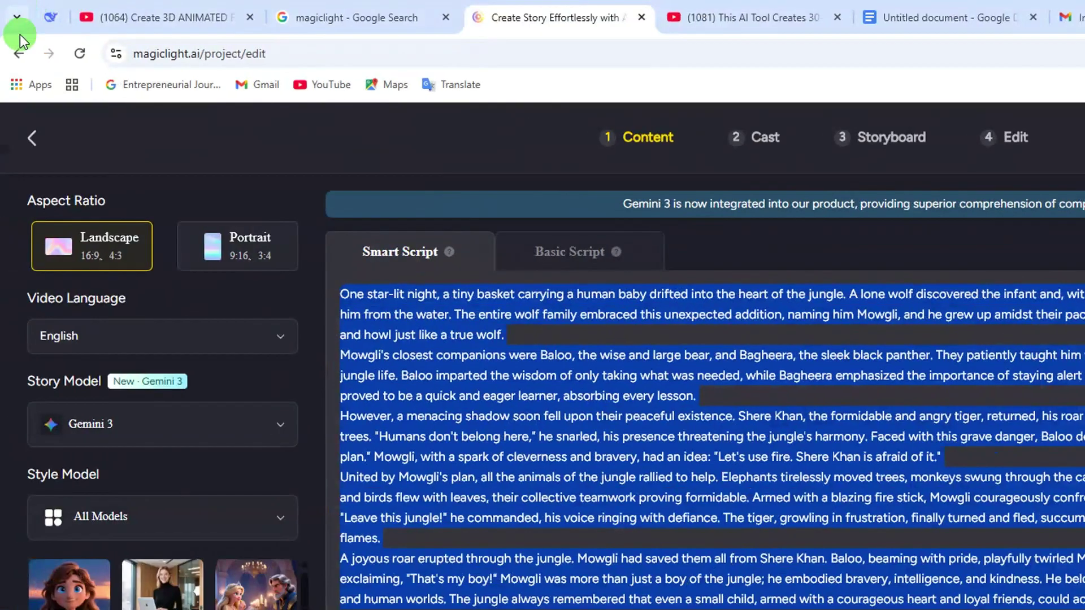
left_click(48, 18)
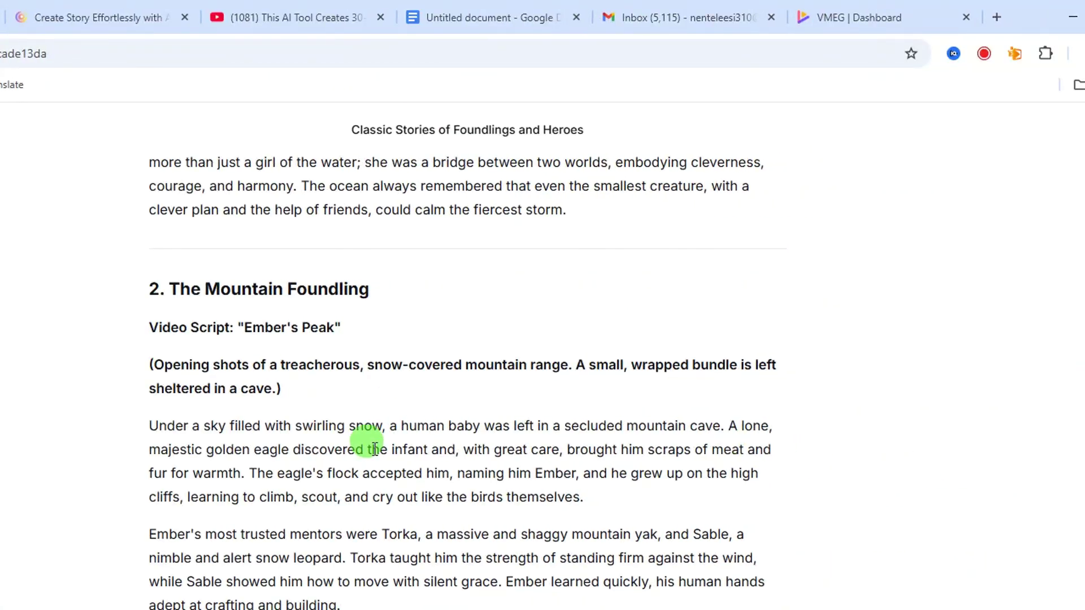
scroll(367, 449, "up", 15)
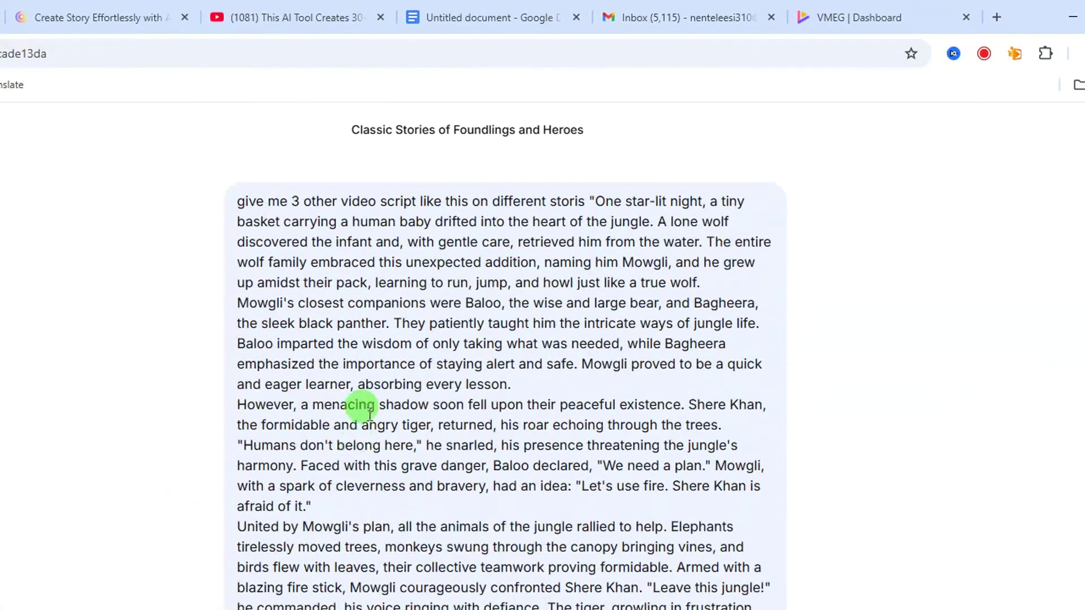
left_click_drag(238, 201, 418, 202)
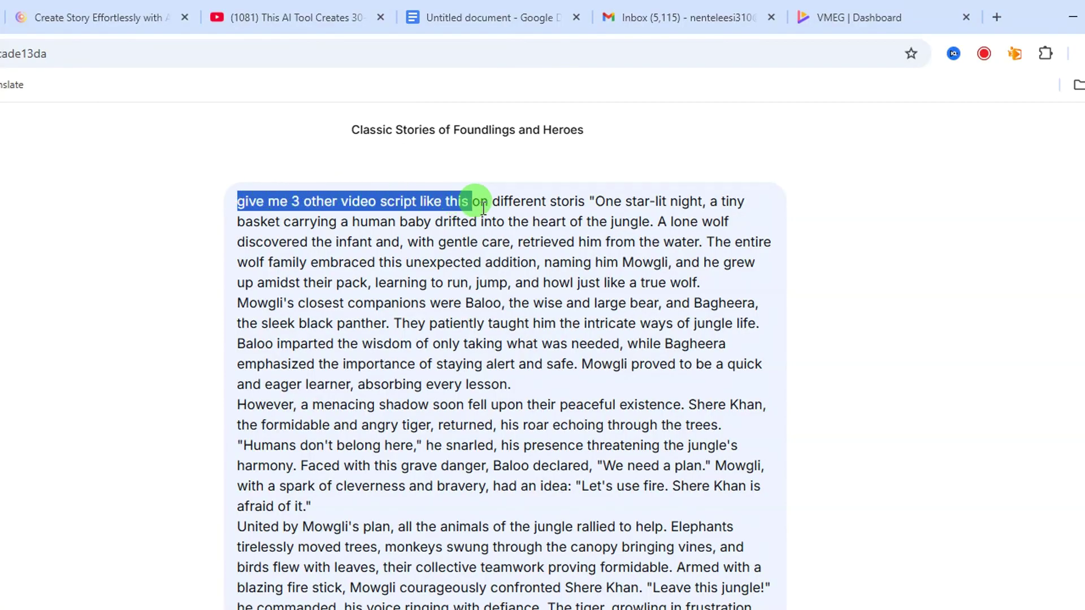
left_click_drag(598, 201, 650, 524)
scroll(642, 525, "down", 3)
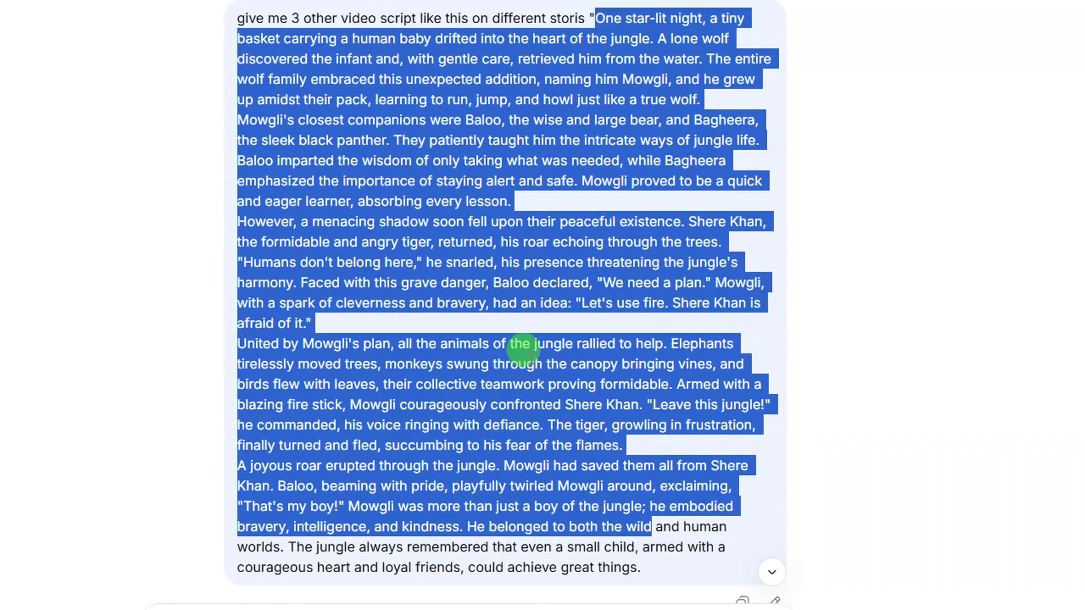
scroll(482, 315, "down", 12)
scroll(263, 141, "up", 2)
scroll(262, 111, "up", 5)
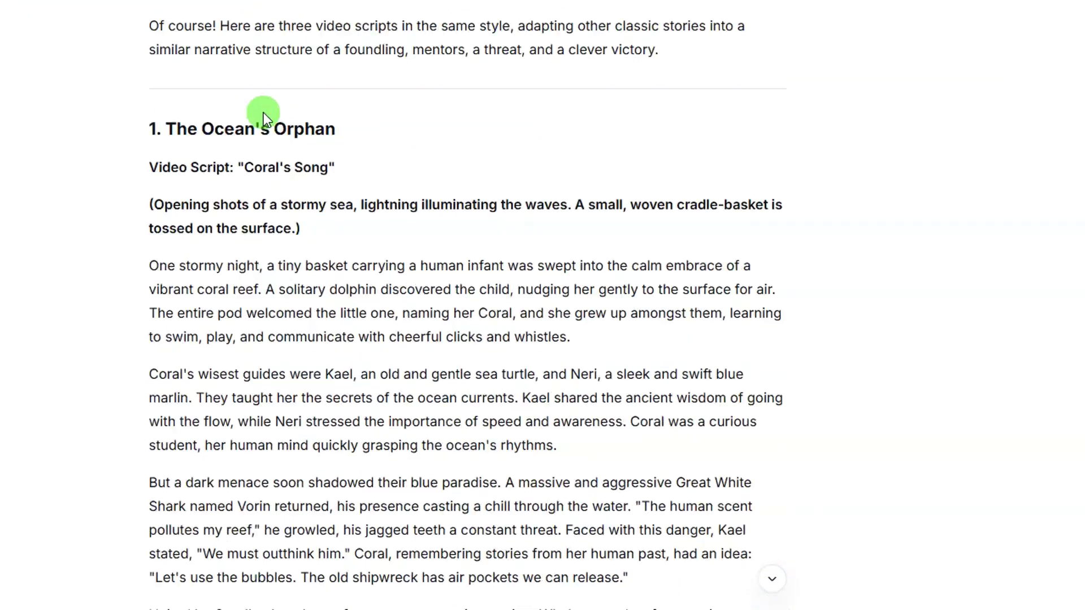
scroll(266, 151, "down", 20)
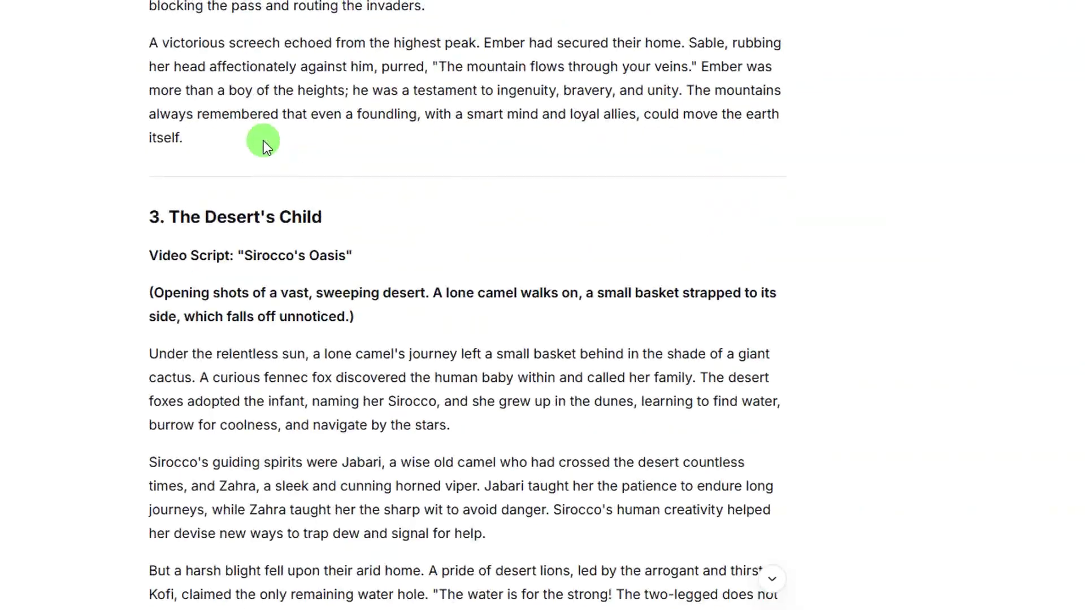
scroll(262, 142, "up", 10)
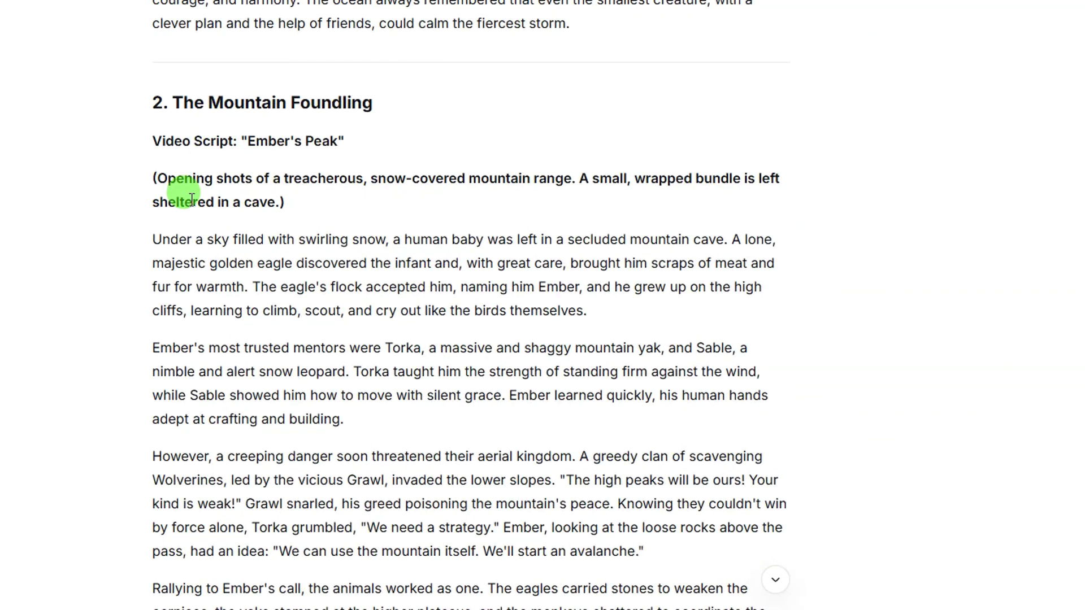
Read more of the Ember's Peak script, return to the MagicLight project and deselect the Mowgli script text
scroll(191, 199, "down", 3)
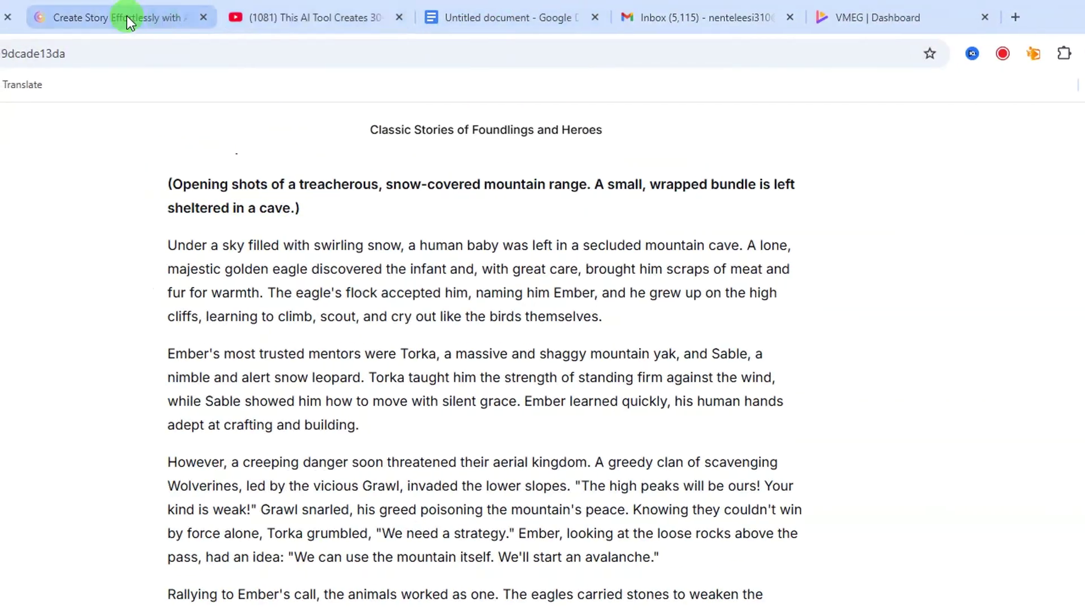
left_click(121, 17)
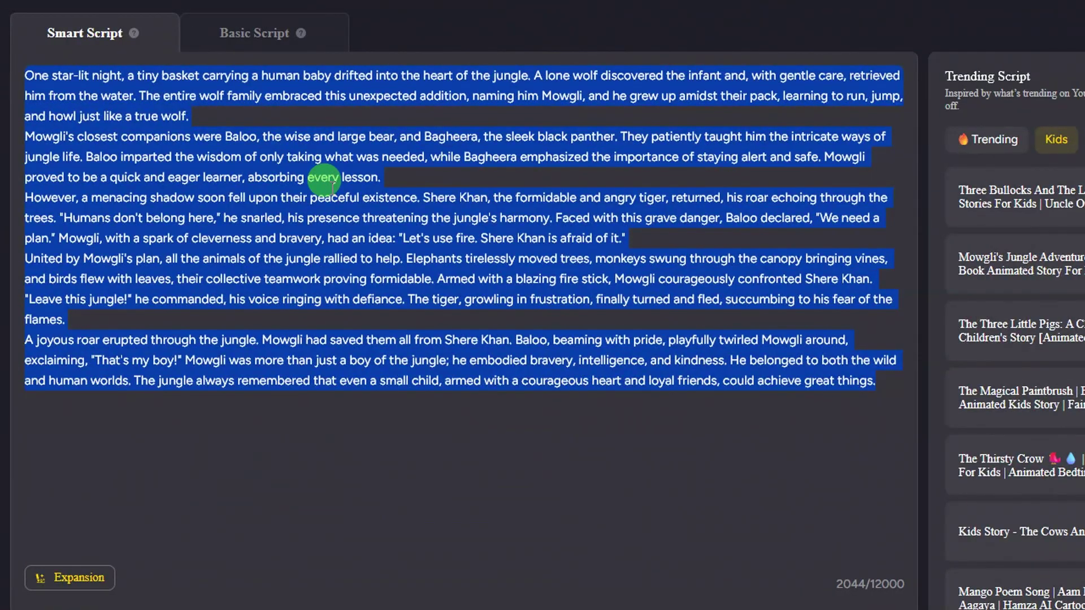
left_click(322, 156)
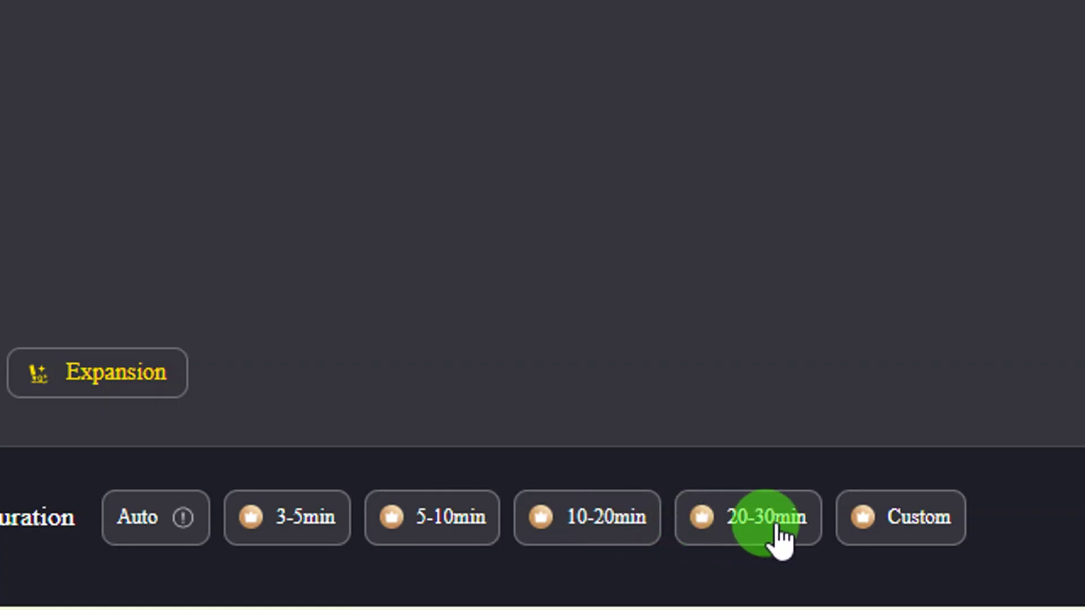
View the custom video duration settings, leave them unfilled and generate the scene breakdown from the Mowgli script
left_click(903, 531)
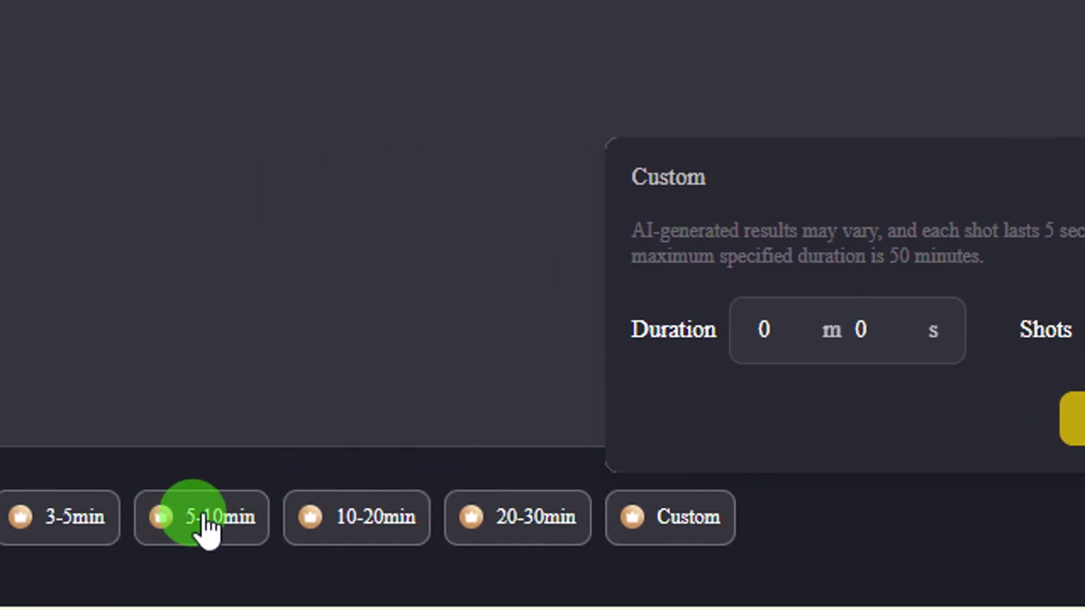
left_click(85, 526)
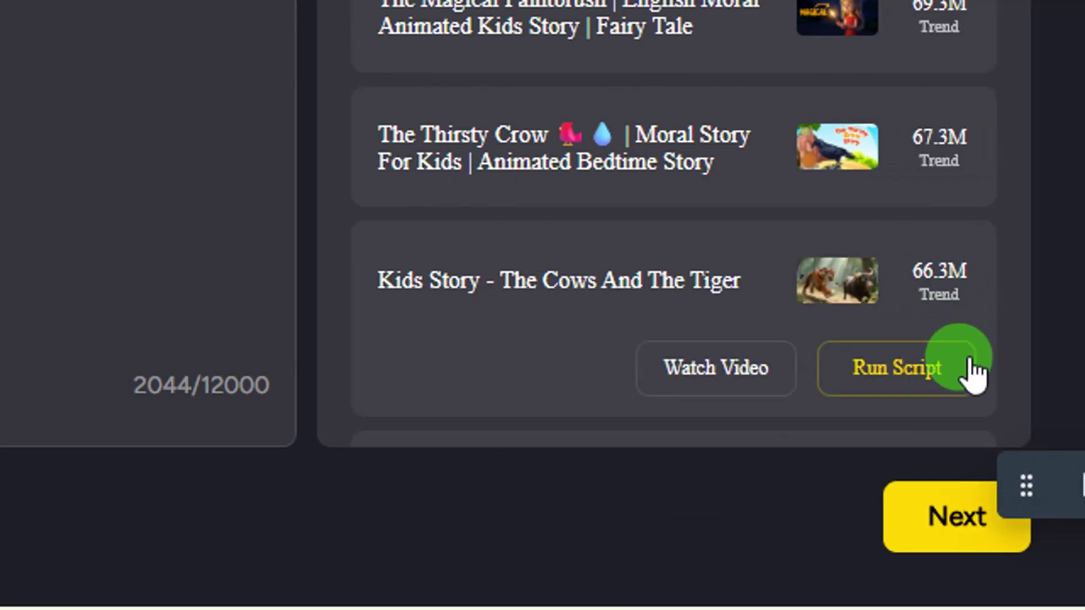
left_click(932, 523)
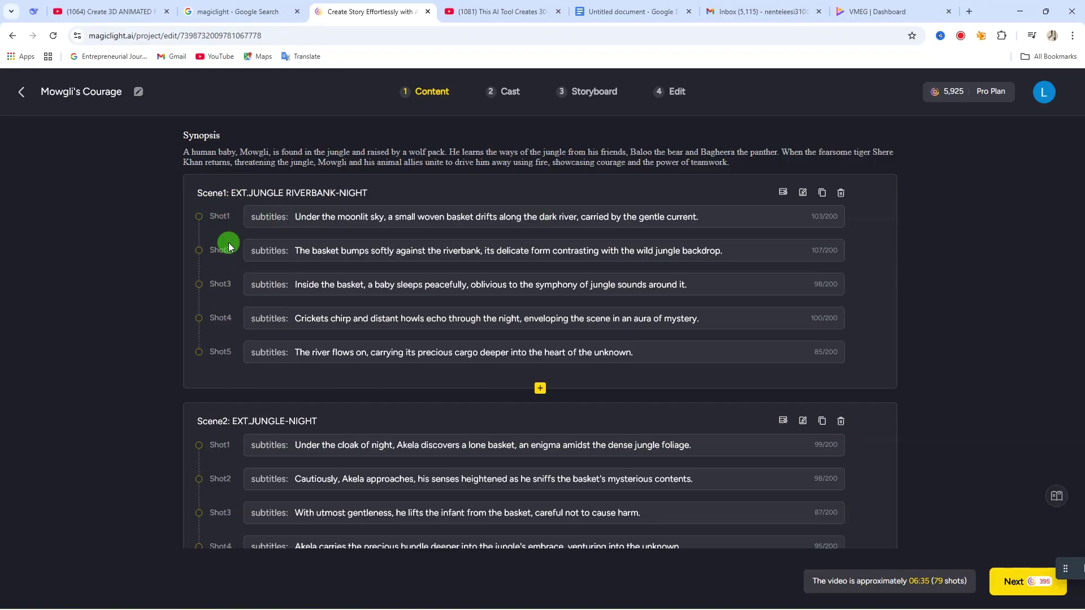
Review the generated scenes and their shot subtitles, and display the image description of Scene 1, Shot 1
scroll(328, 273, "down", 5)
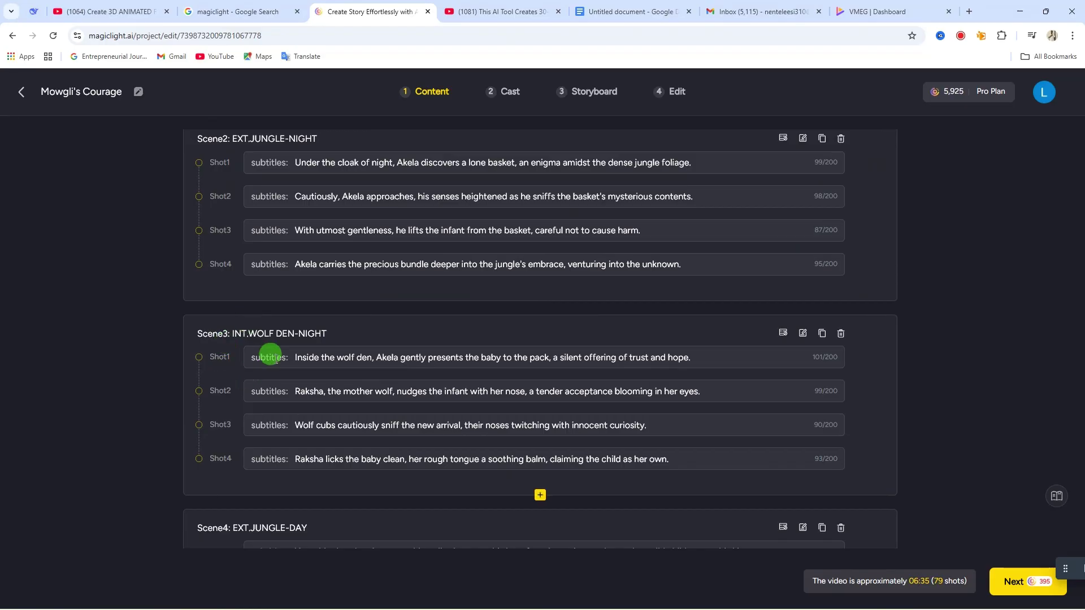
scroll(270, 354, "down", 20)
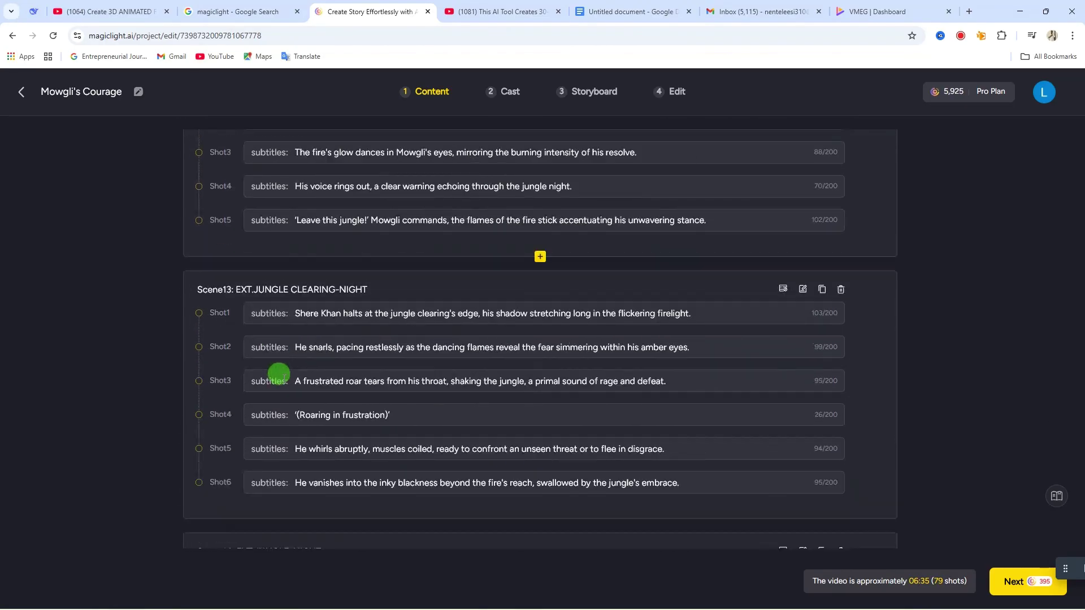
scroll(278, 375, "up", 20)
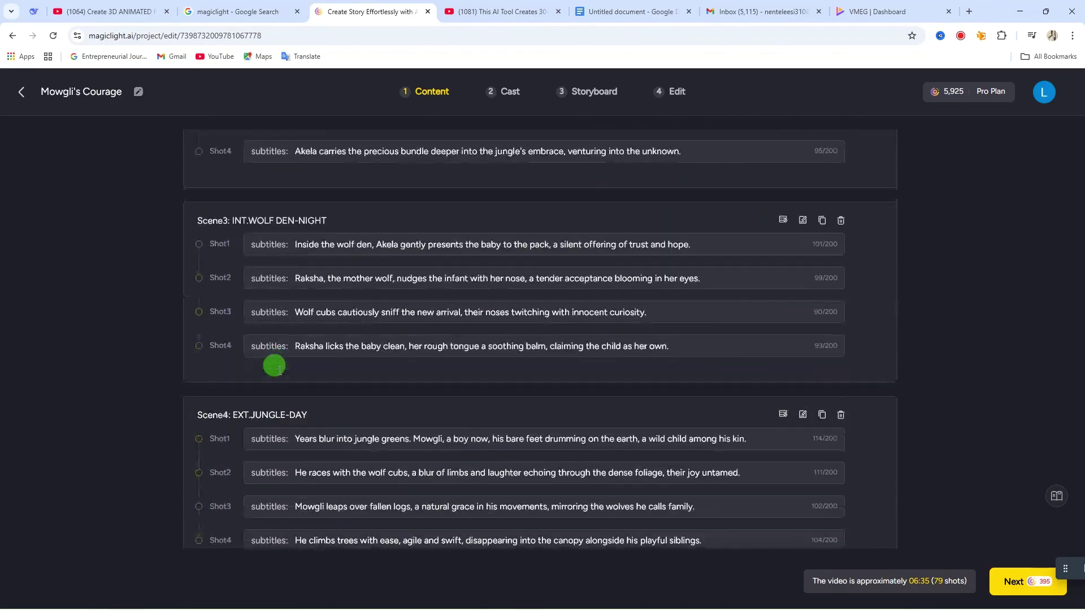
scroll(275, 366, "up", 10)
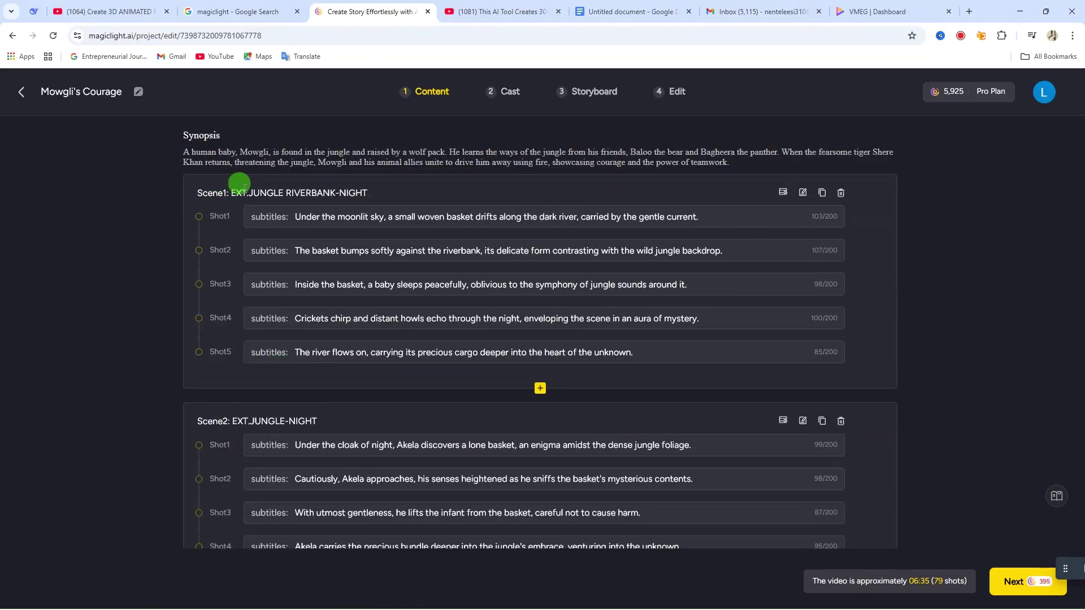
left_click(326, 218)
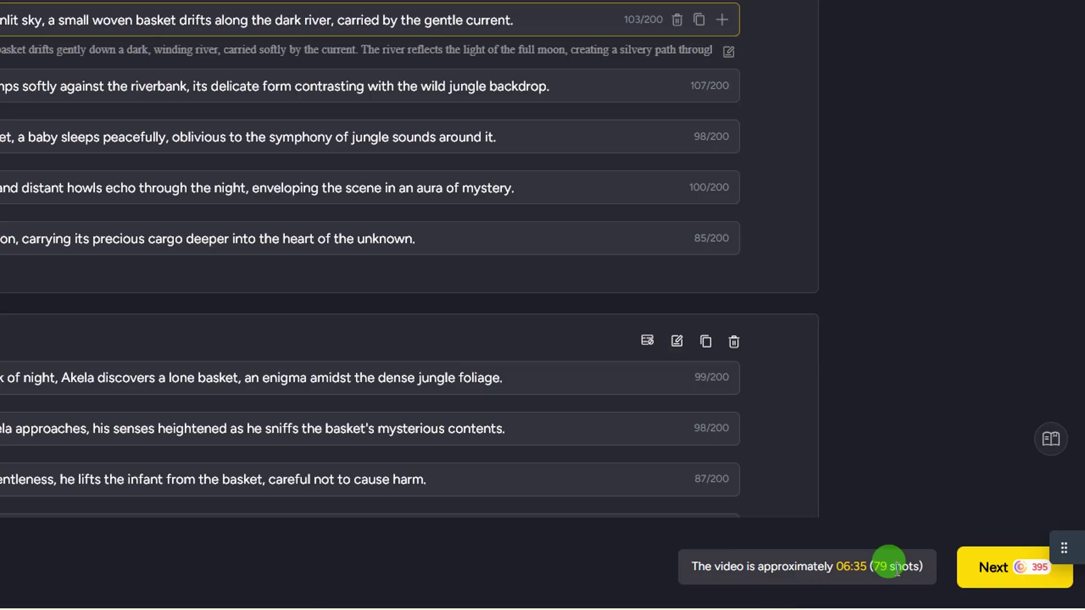
Accept the story content, continue to the cast stage and automatically cast the detected characters
left_click(986, 568)
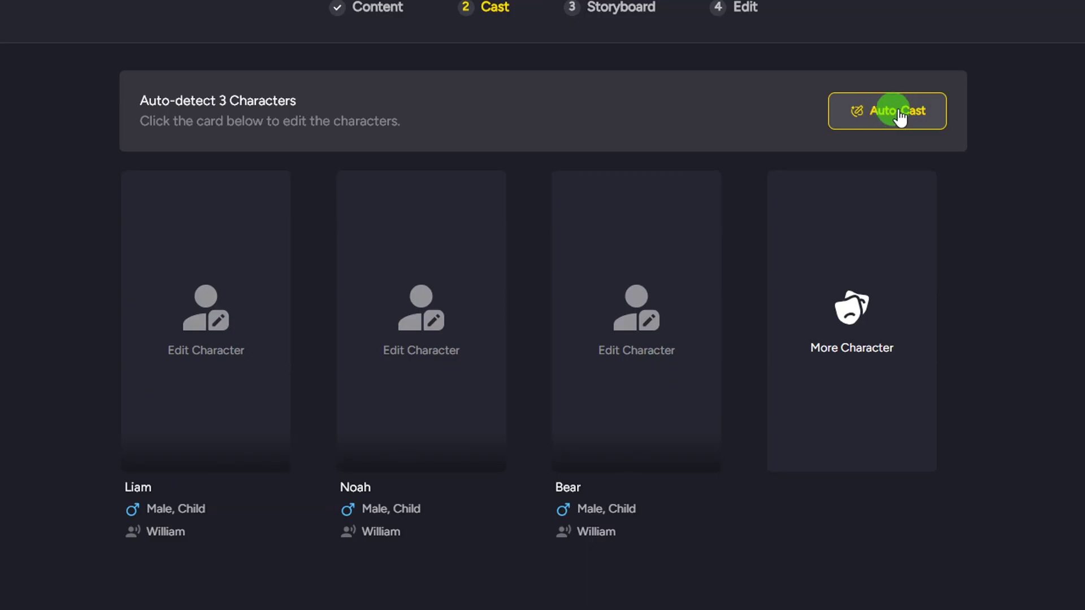
left_click(895, 115)
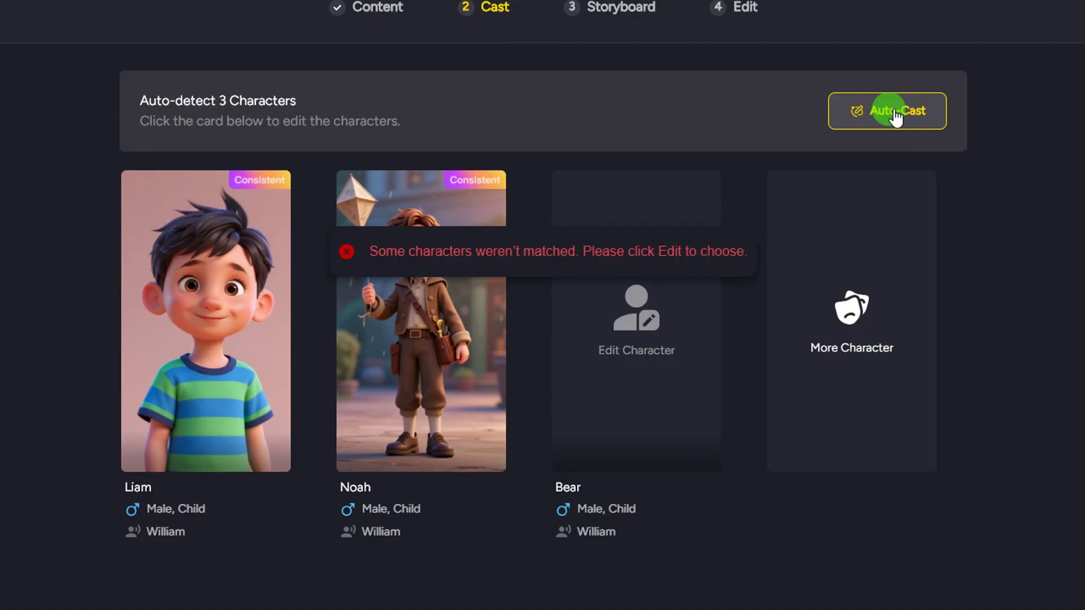
mouse_move(446, 333)
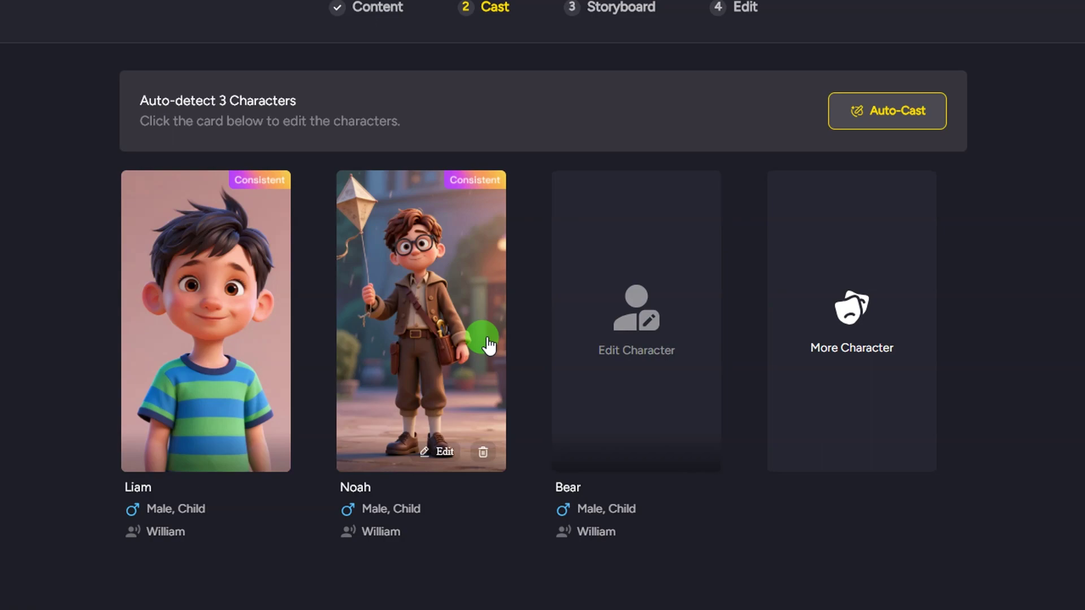
mouse_move(286, 297)
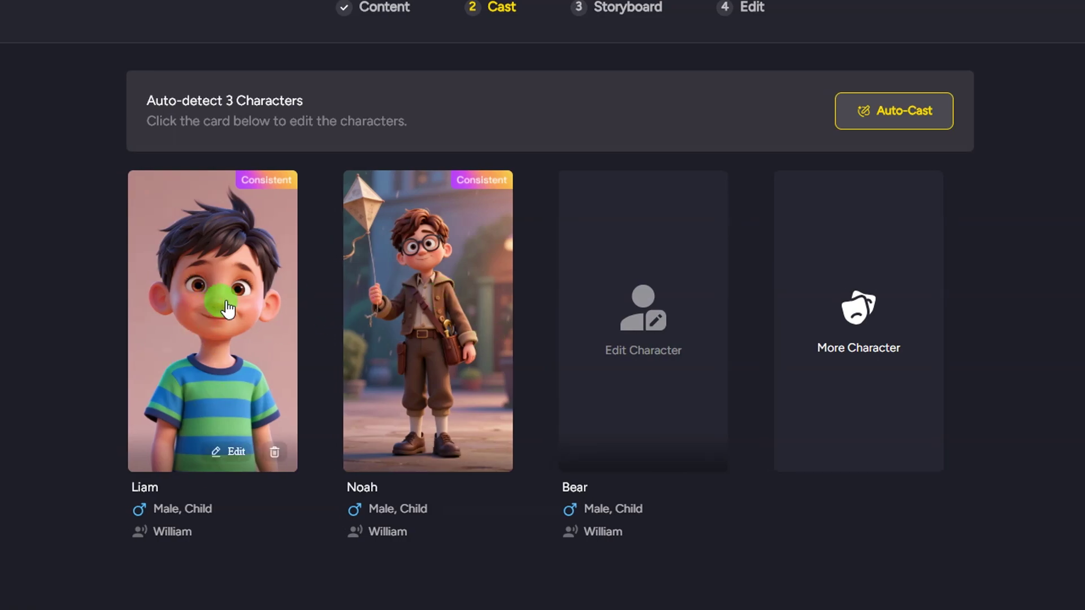
mouse_move(448, 322)
mouse_move(659, 305)
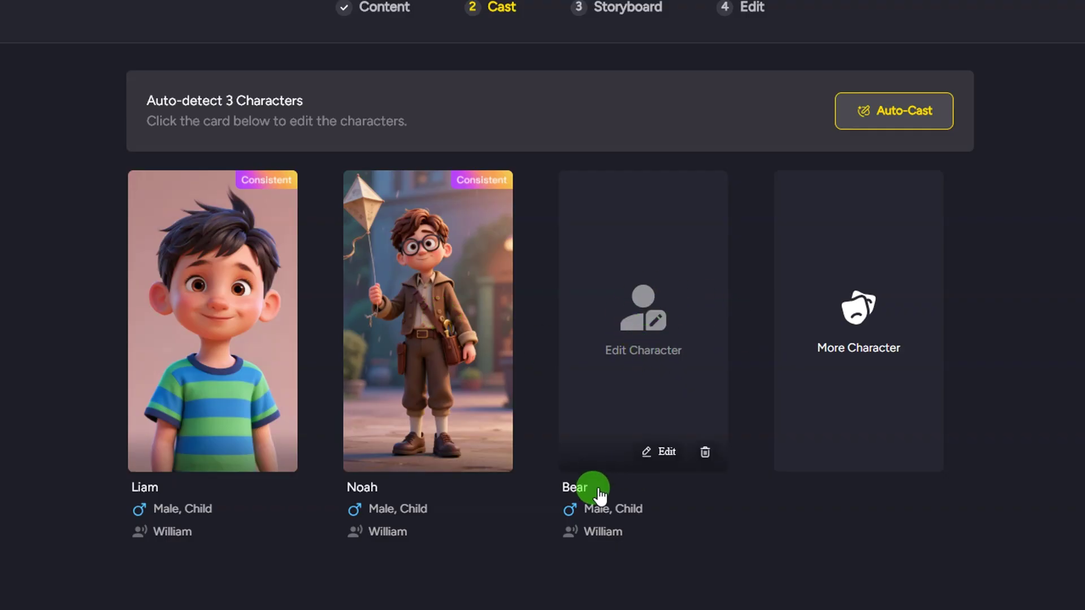
left_click(700, 274)
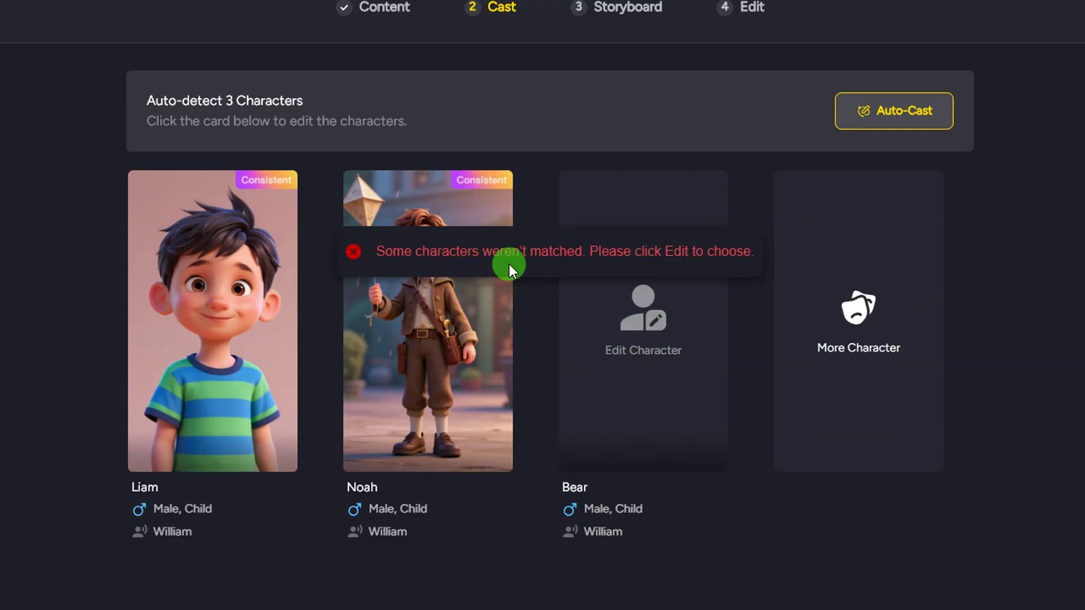
Open the uncast Bear character for editing and browse the non-humanoid animals in the character library
mouse_move(658, 295)
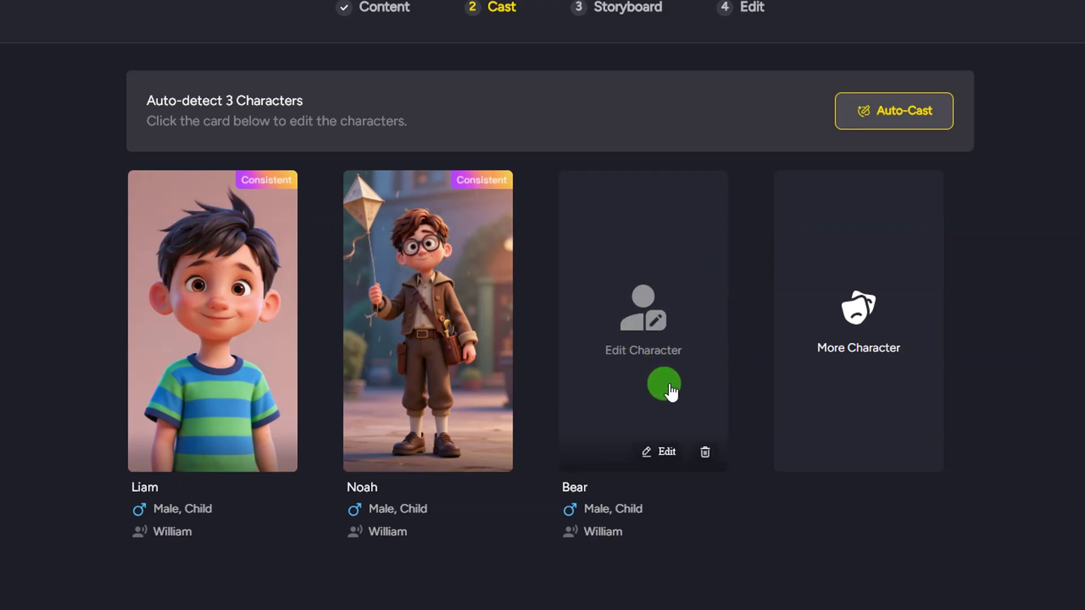
left_click(659, 350)
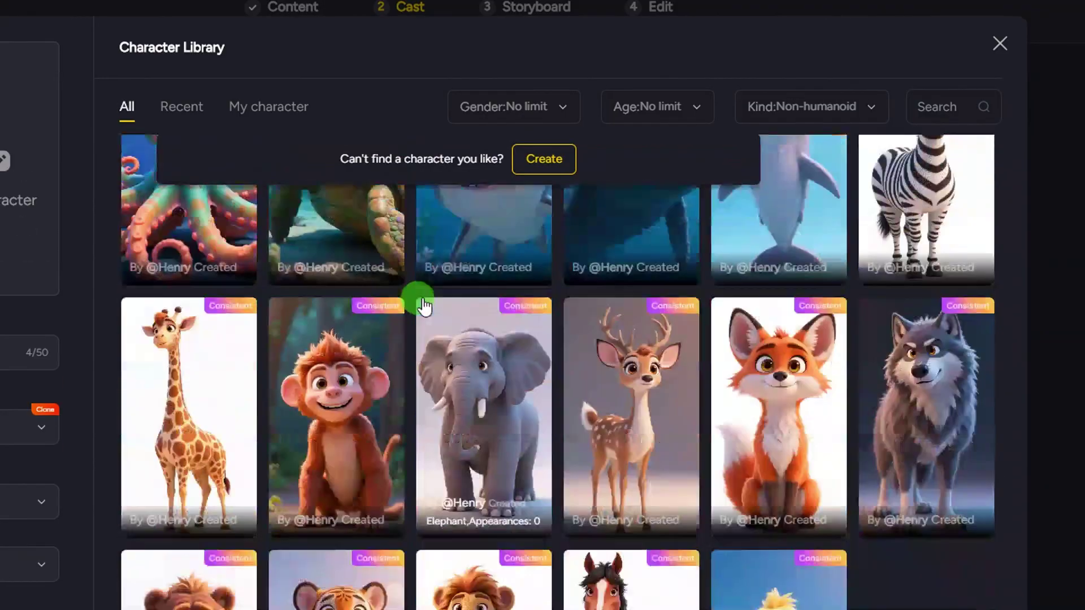
scroll(418, 302, "down", 6)
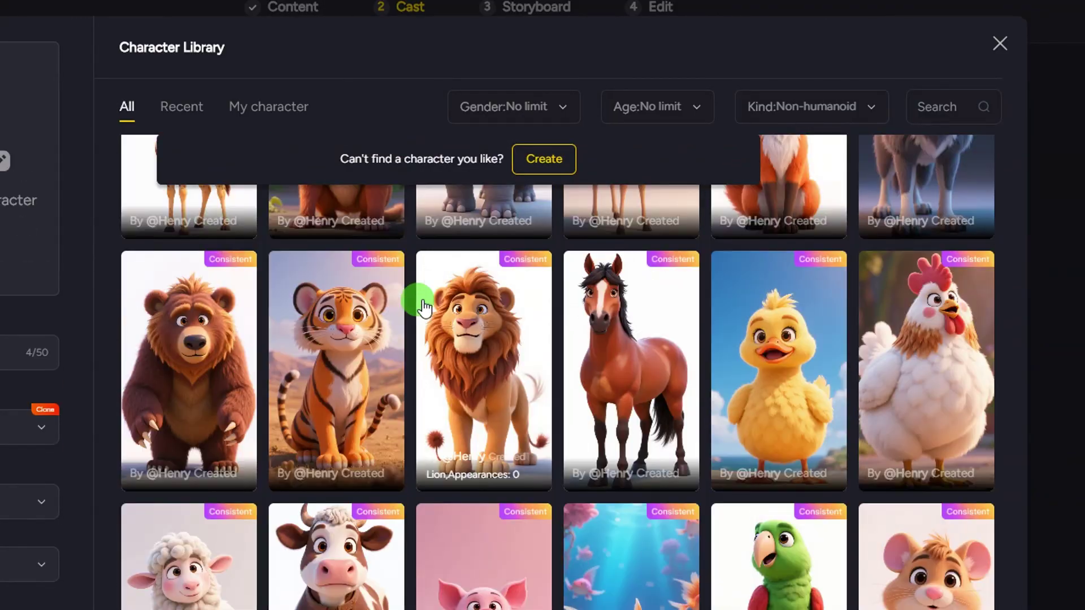
scroll(418, 304, "up", 20)
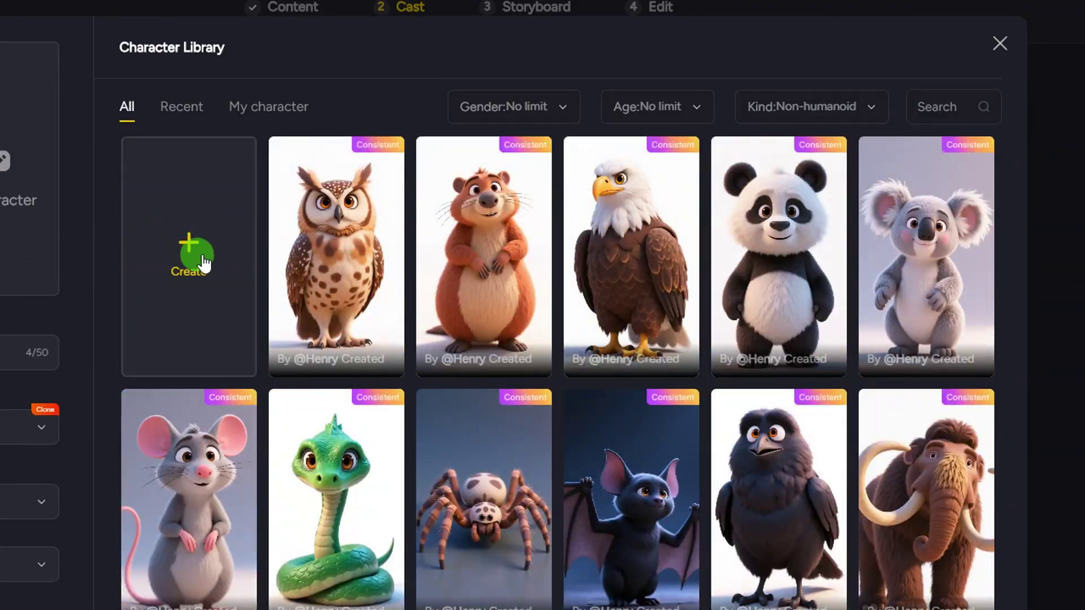
Examine the prompt, style model and style options for creating a custom Bear character, and close the form without generating
left_click(195, 264)
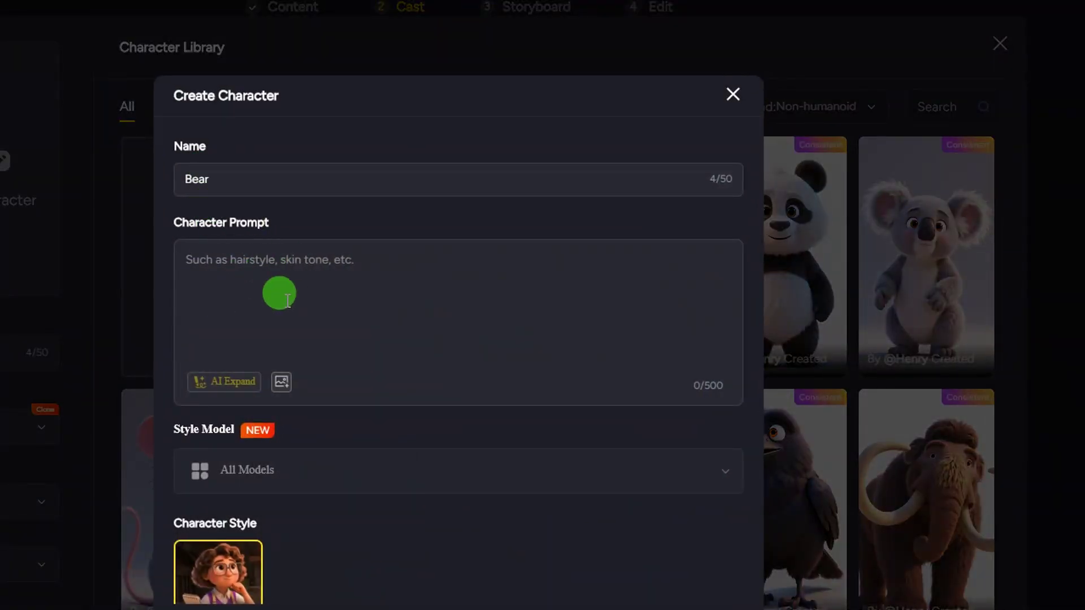
scroll(282, 395, "down", 5)
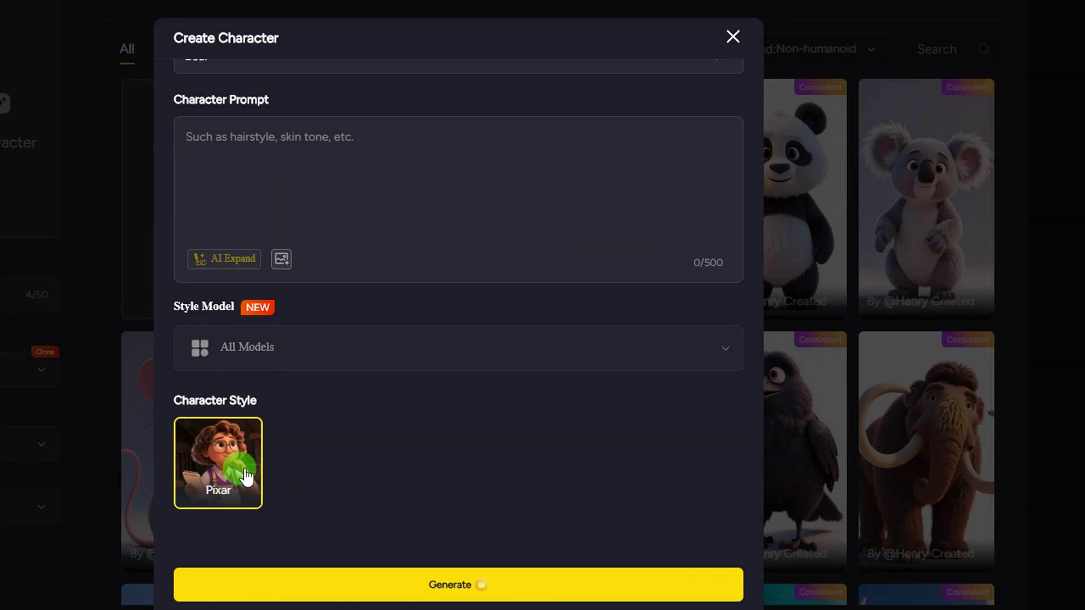
scroll(250, 474, "down", 2)
scroll(473, 80, "up", 2)
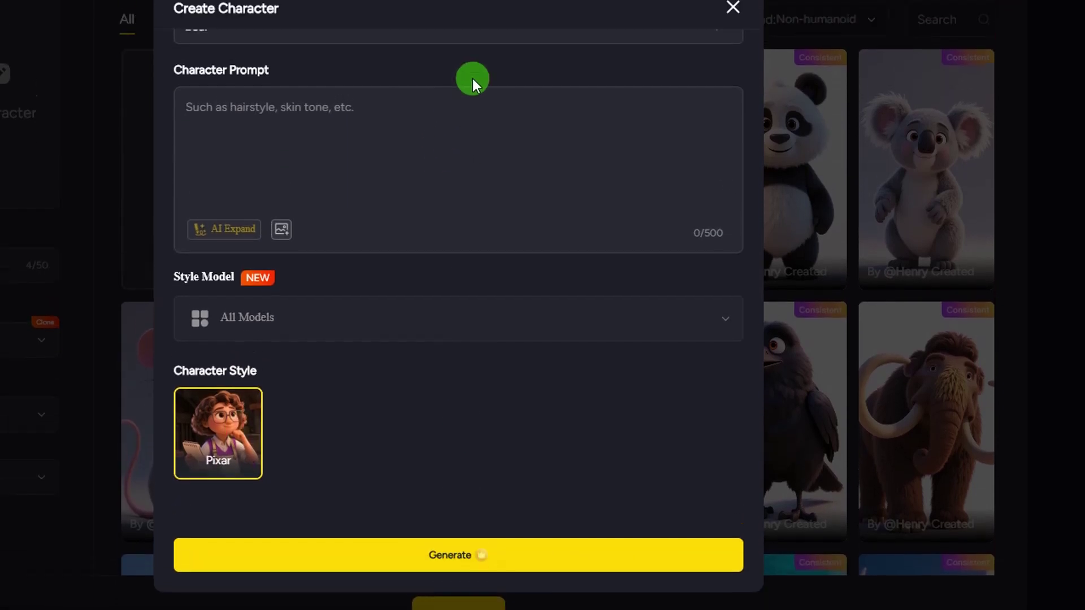
left_click(733, 59)
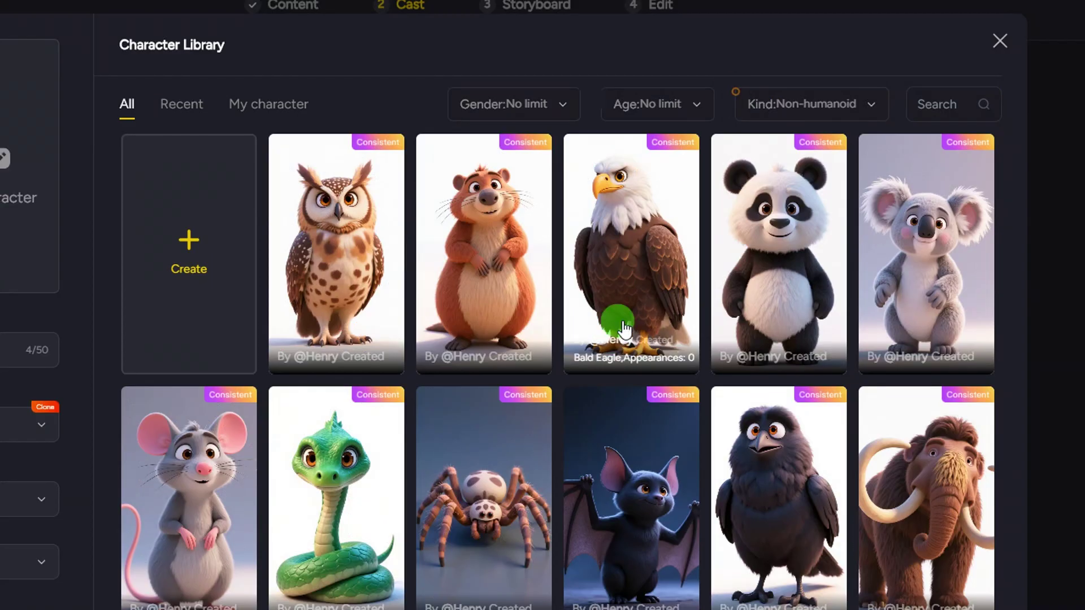
Assign the brown bear from the character library to the Bear role and continue to the storyboard stage
scroll(610, 324, "down", 4)
scroll(609, 356, "down", 15)
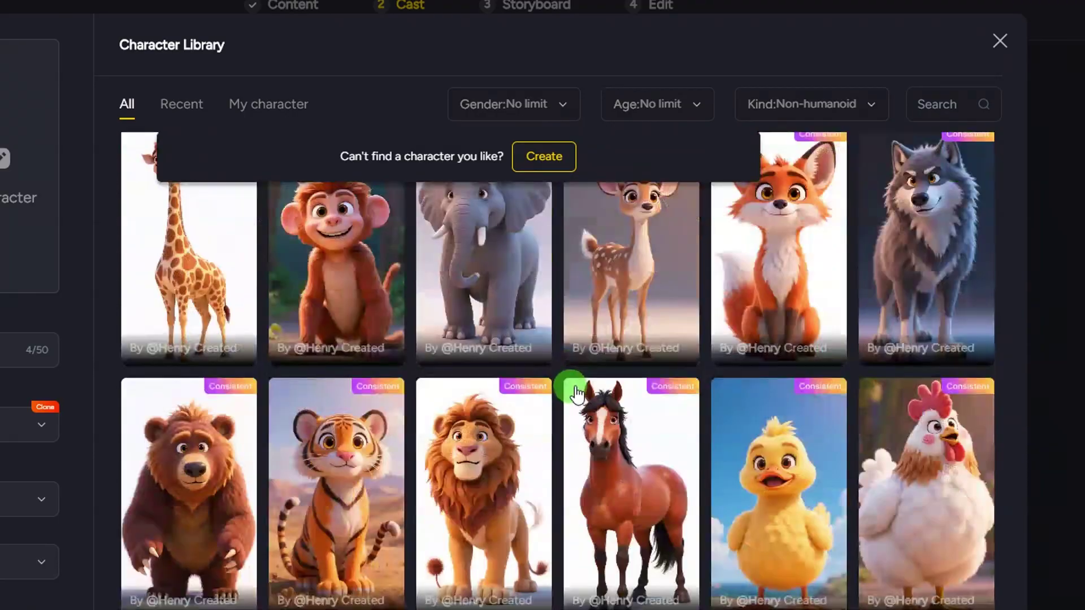
scroll(375, 395, "up", 3)
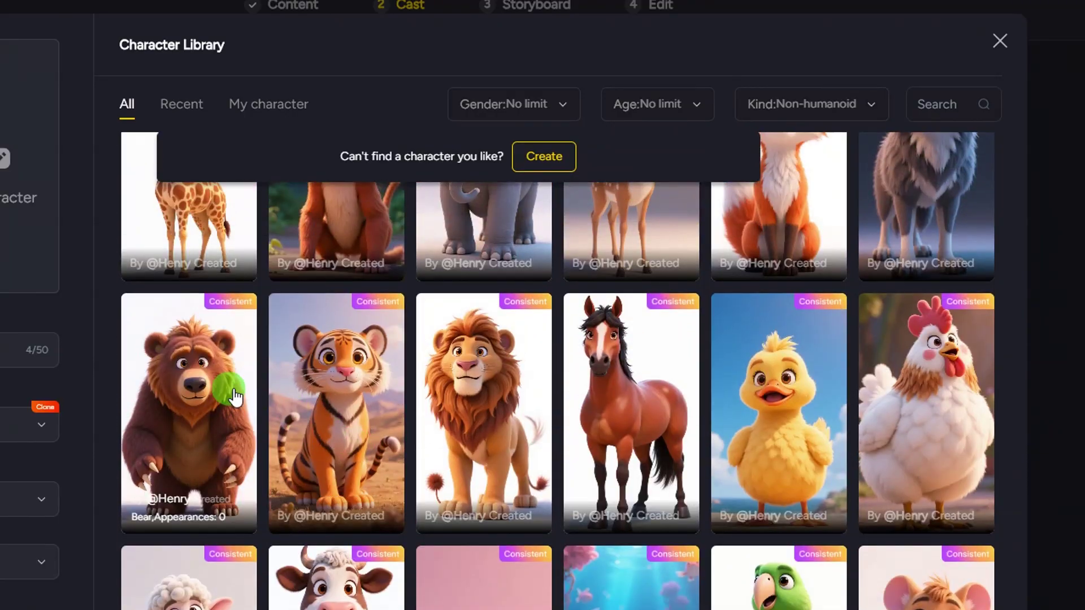
left_click(201, 416)
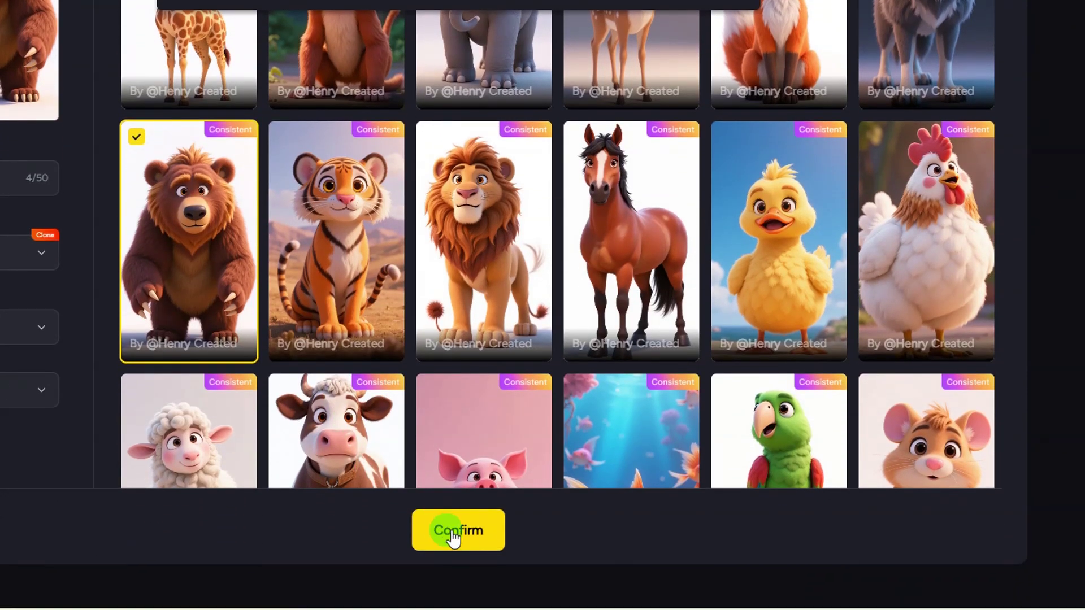
left_click(453, 531)
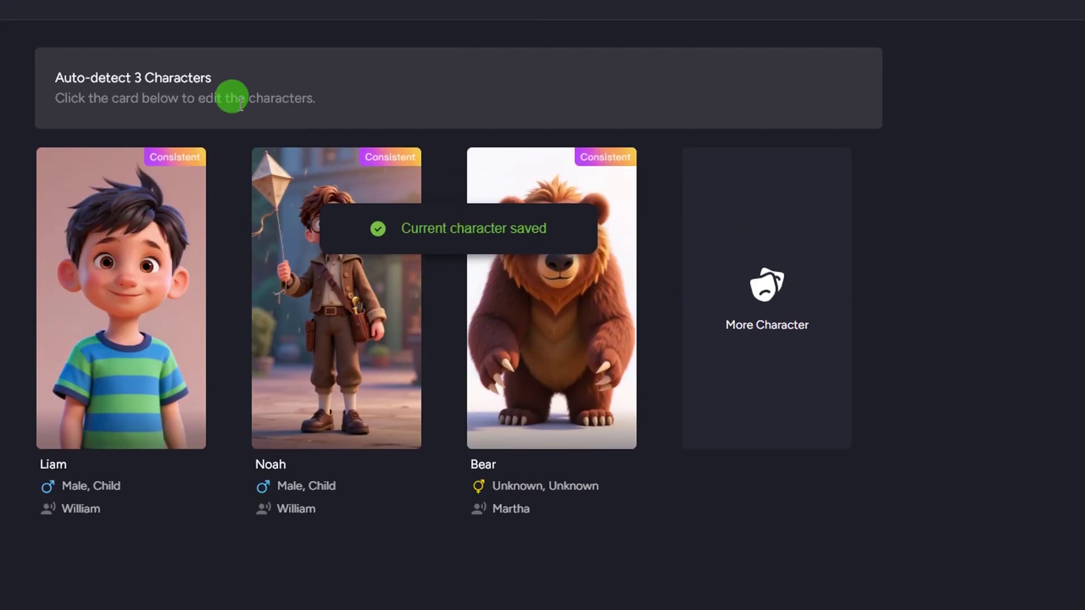
mouse_move(533, 315)
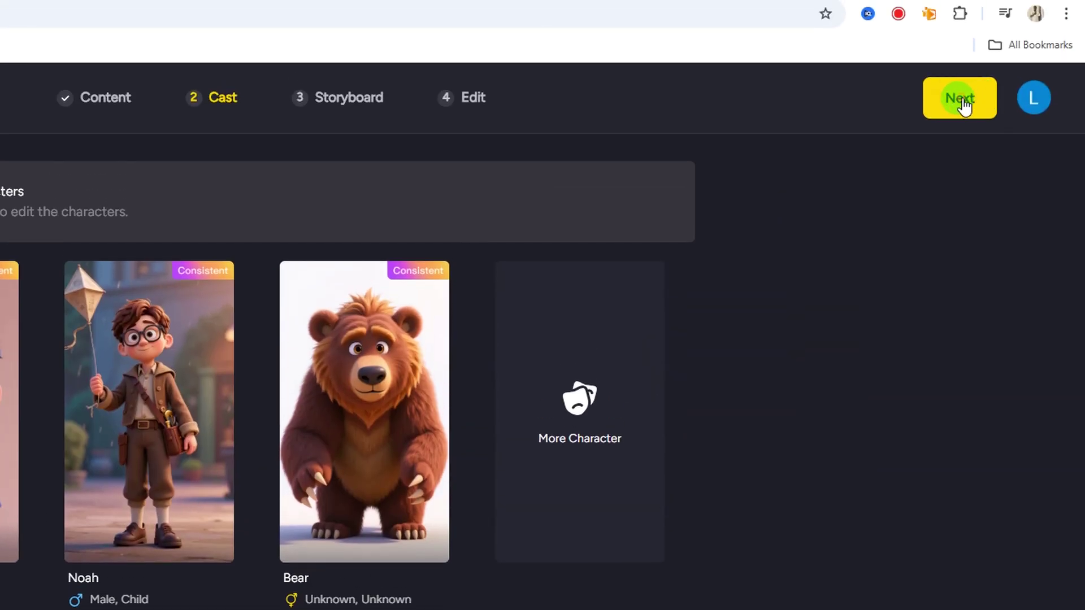
left_click(963, 104)
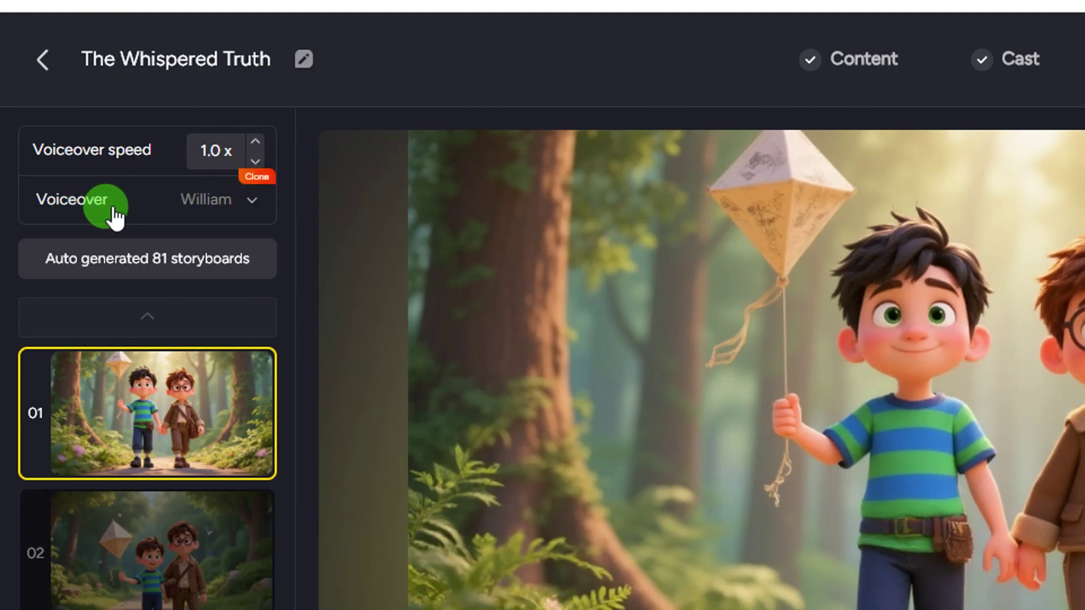
Audition the Tim, Sophia, Emily and Martha voices and choose Martha as the story's voiceover
left_click(223, 212)
scroll(96, 317, "up", 3)
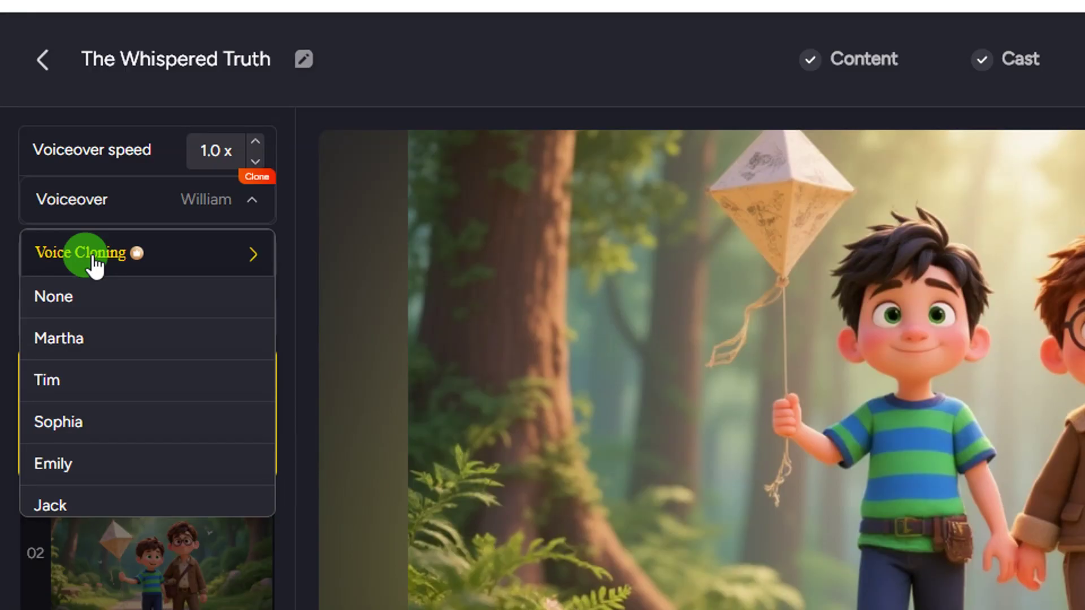
mouse_move(101, 347)
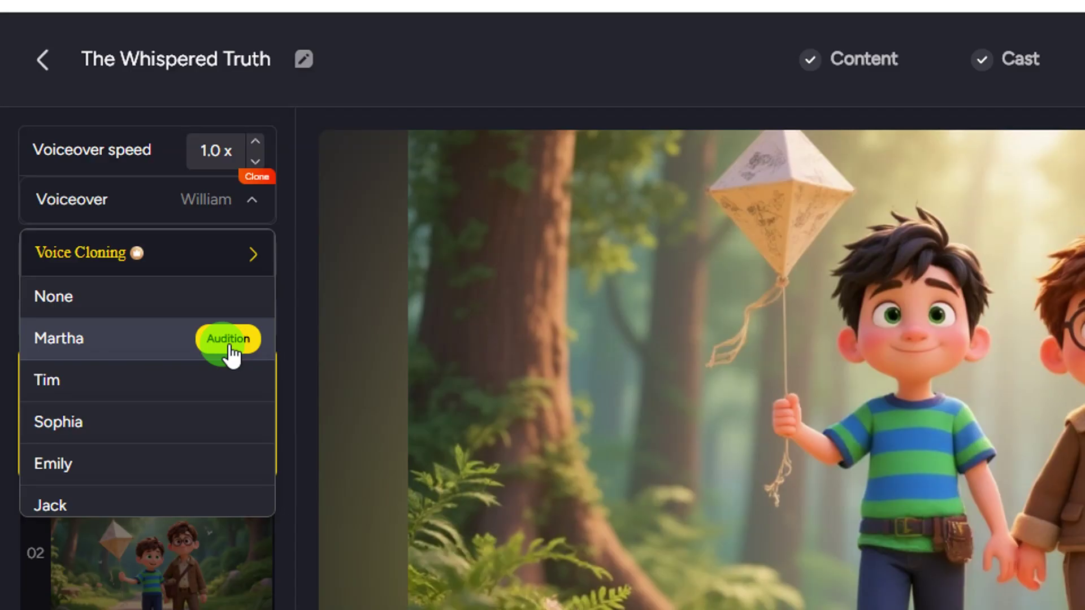
left_click(234, 382)
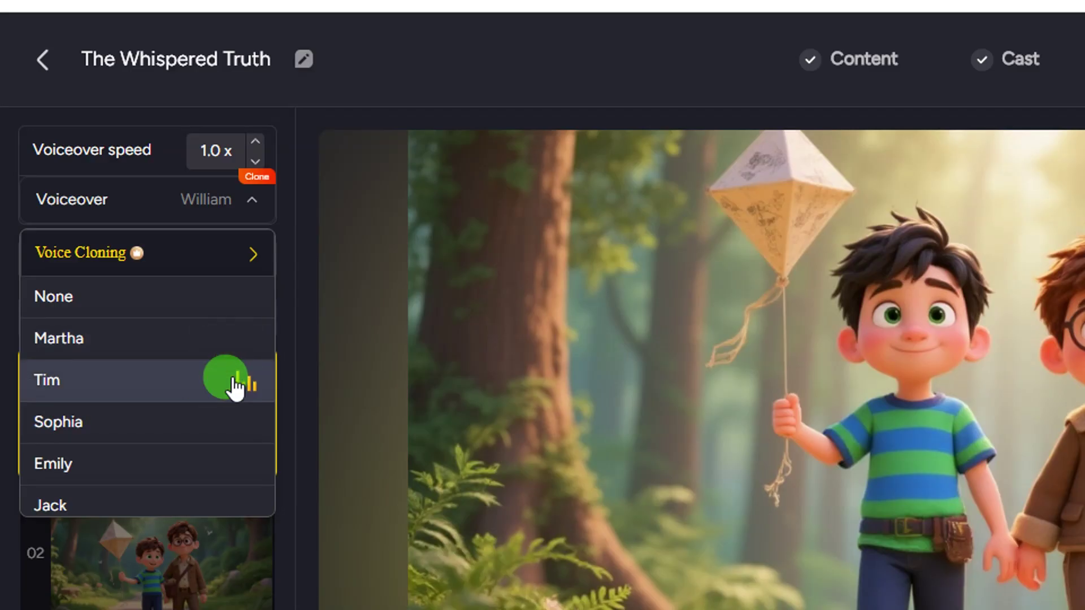
left_click(237, 423)
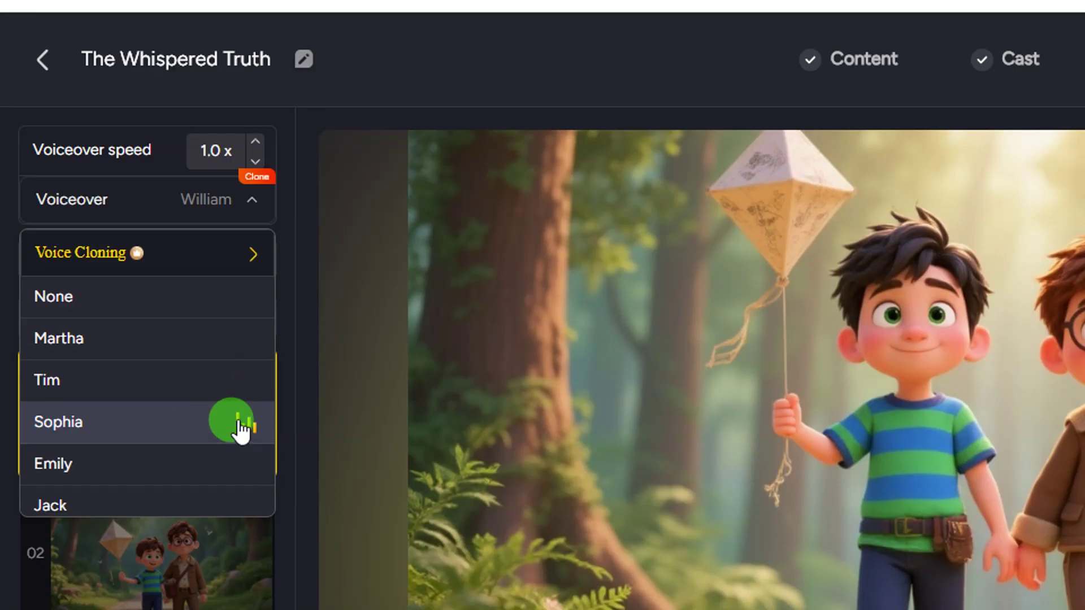
scroll(235, 401, "down", 2)
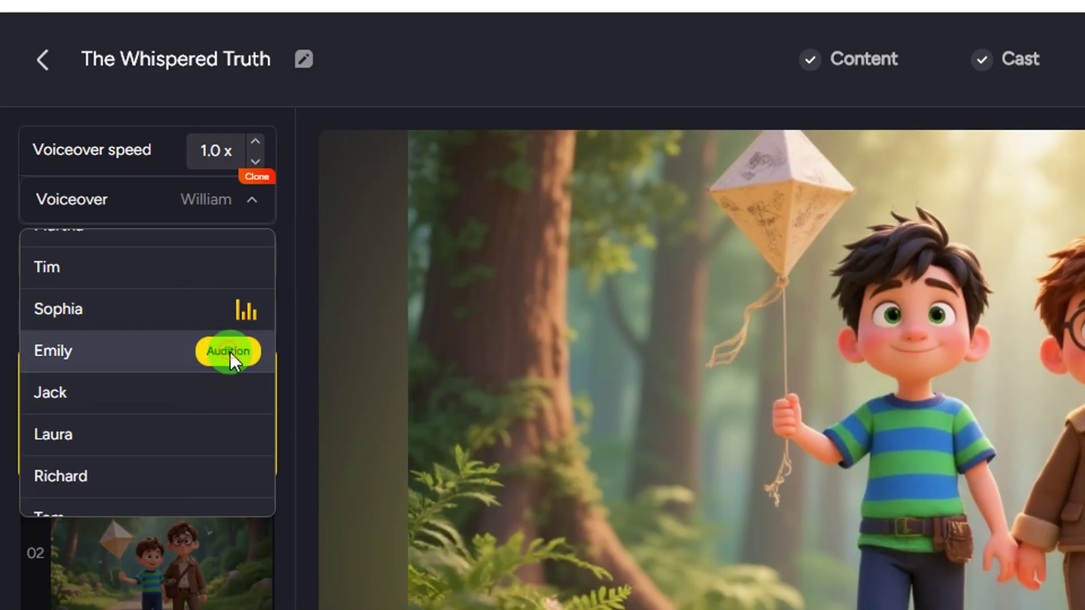
left_click(229, 352)
scroll(225, 390, "down", 4)
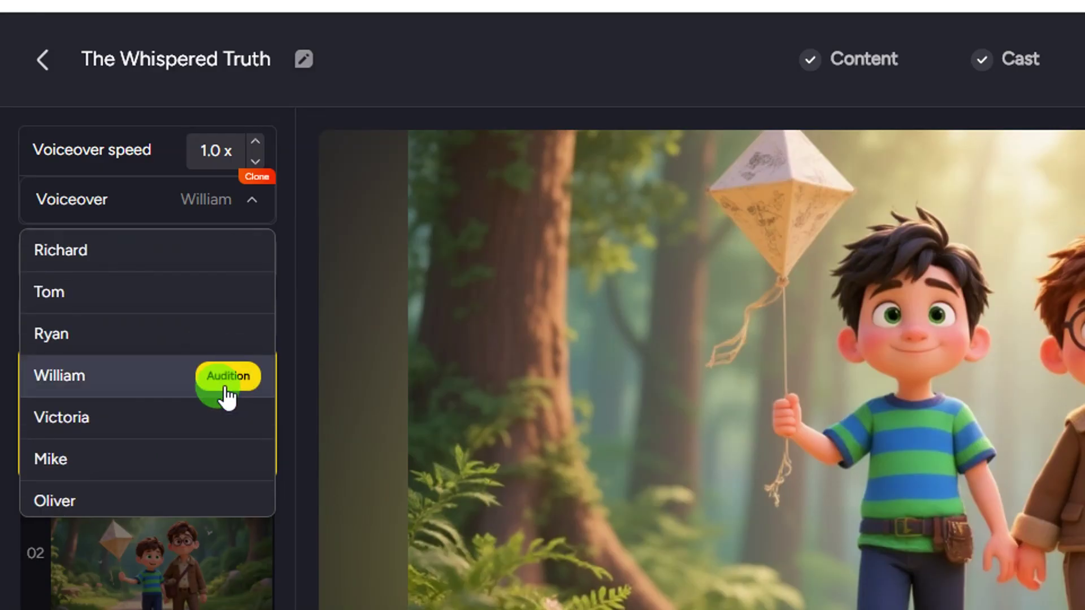
scroll(226, 390, "up", 6)
left_click(234, 342)
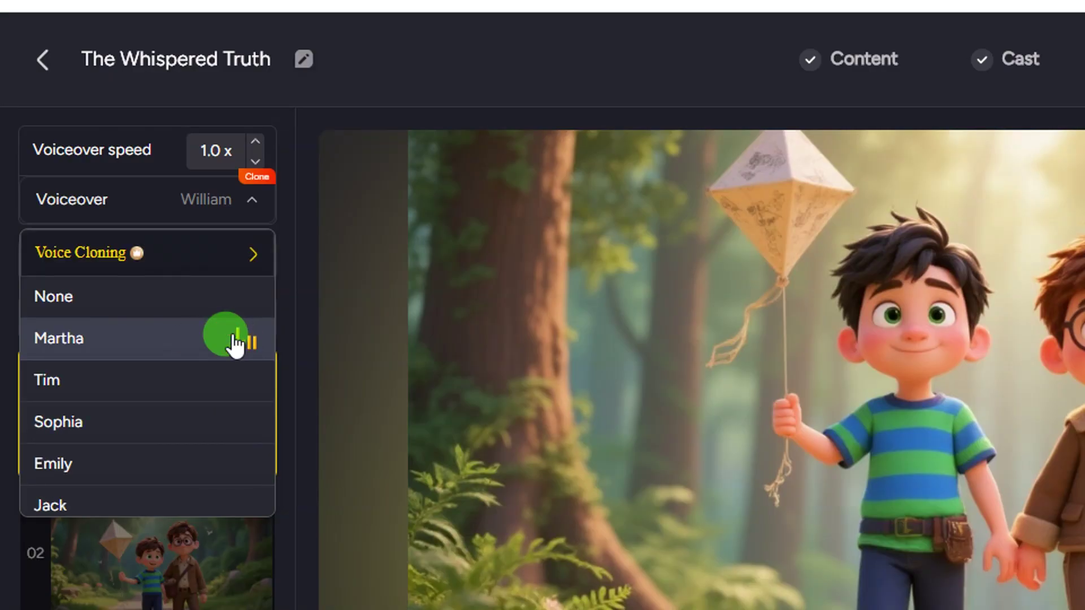
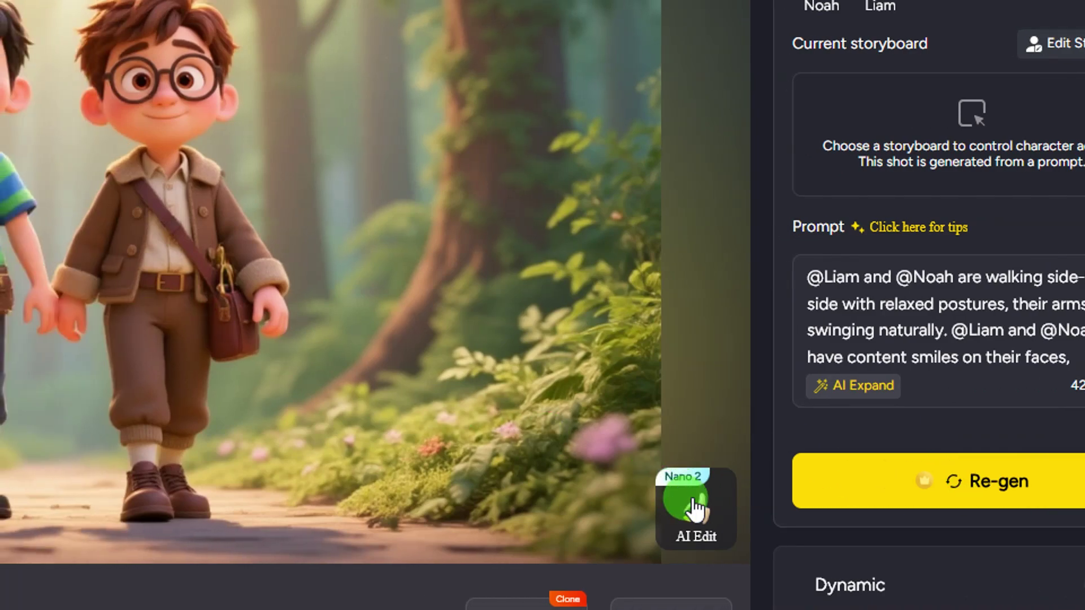
Open AI editing for storyboard 01 and examine the option for removing an item from the image
left_click(690, 506)
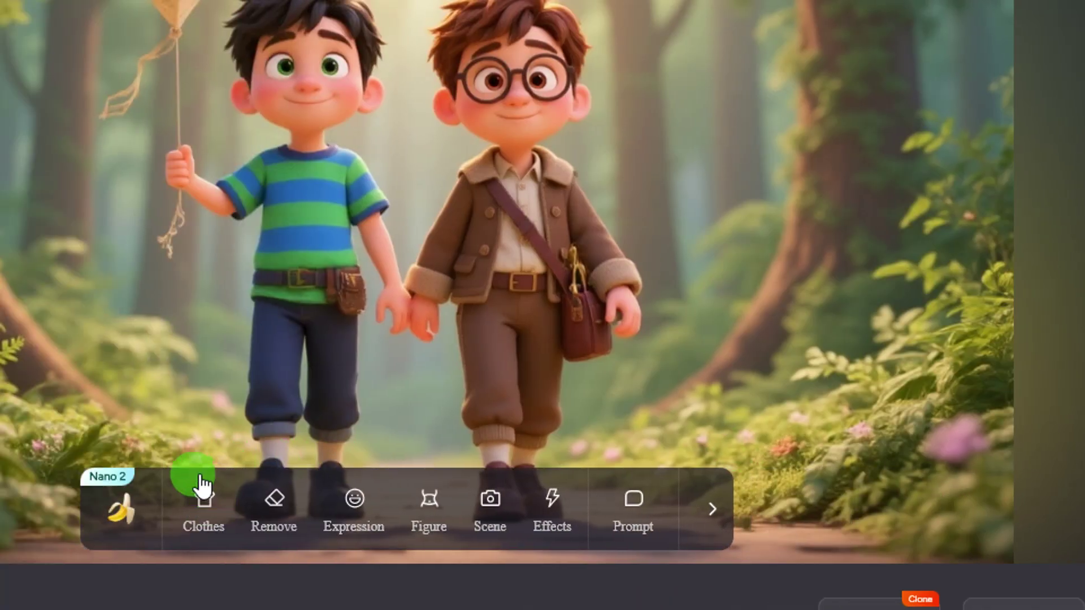
left_click(277, 509)
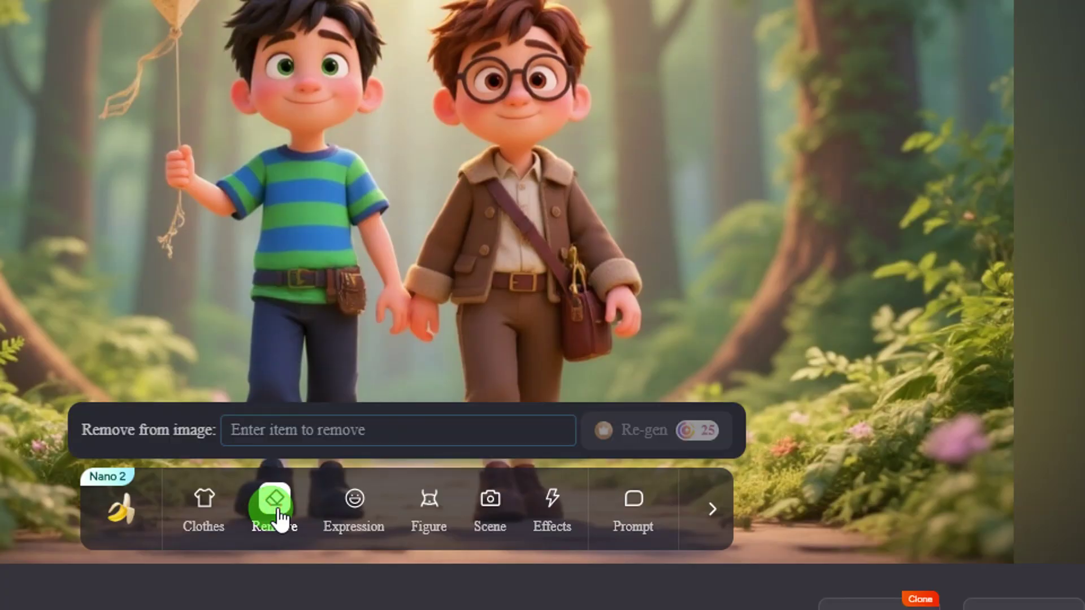
left_click(283, 435)
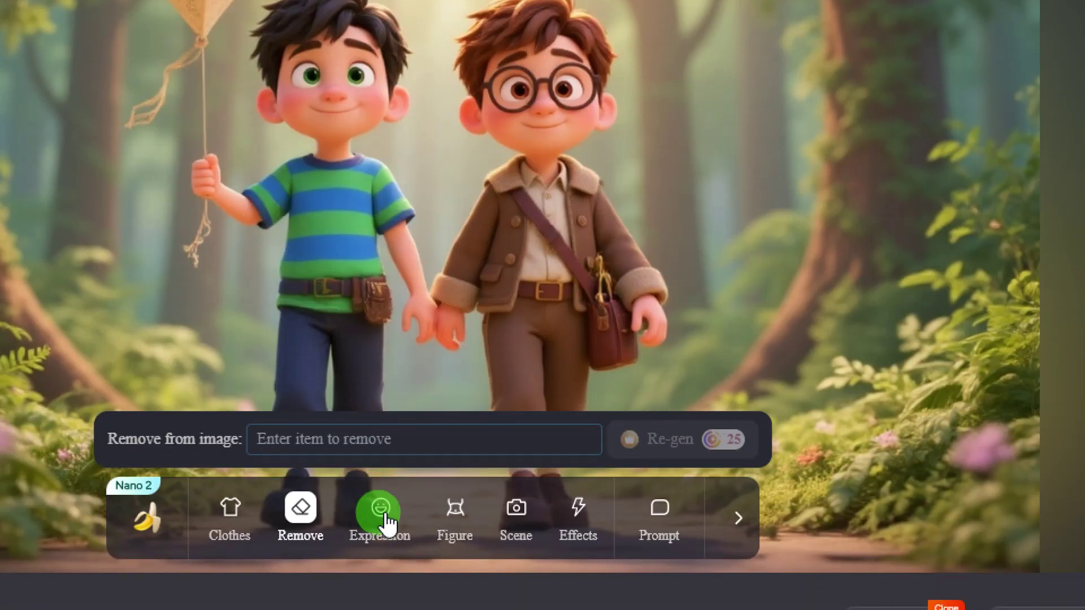
Examine which characters and facial expressions are offered for changing an expression in storyboard 01
left_click(380, 568)
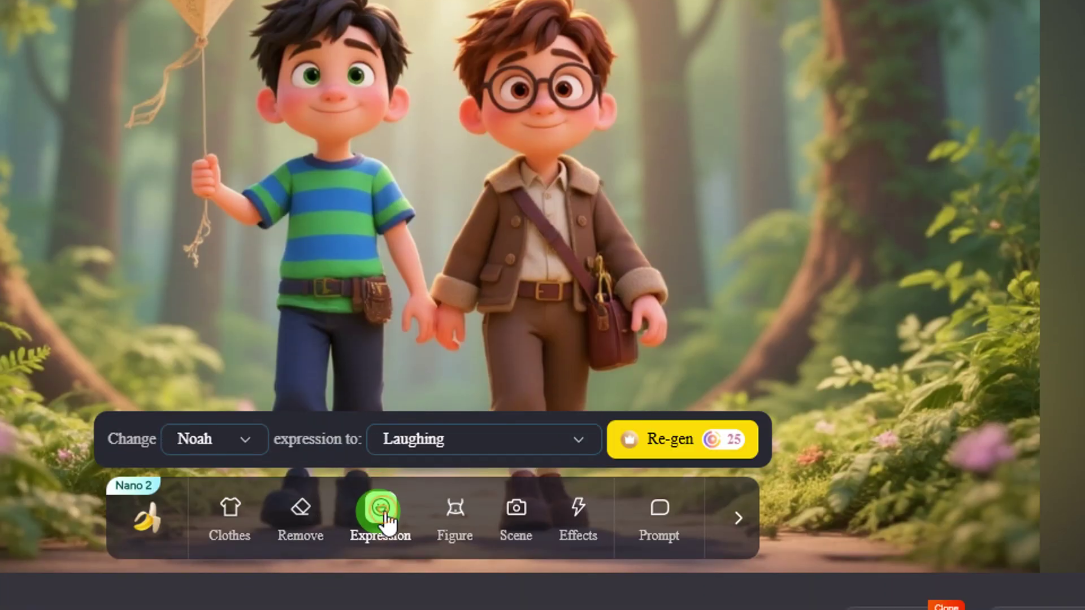
left_click(242, 442)
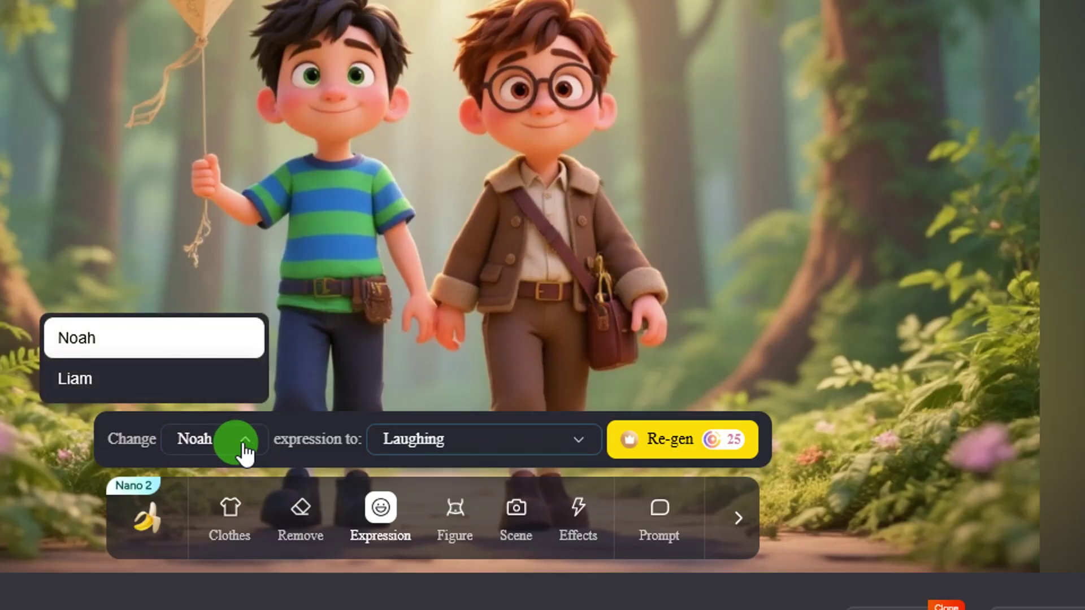
left_click(244, 447)
left_click(244, 447)
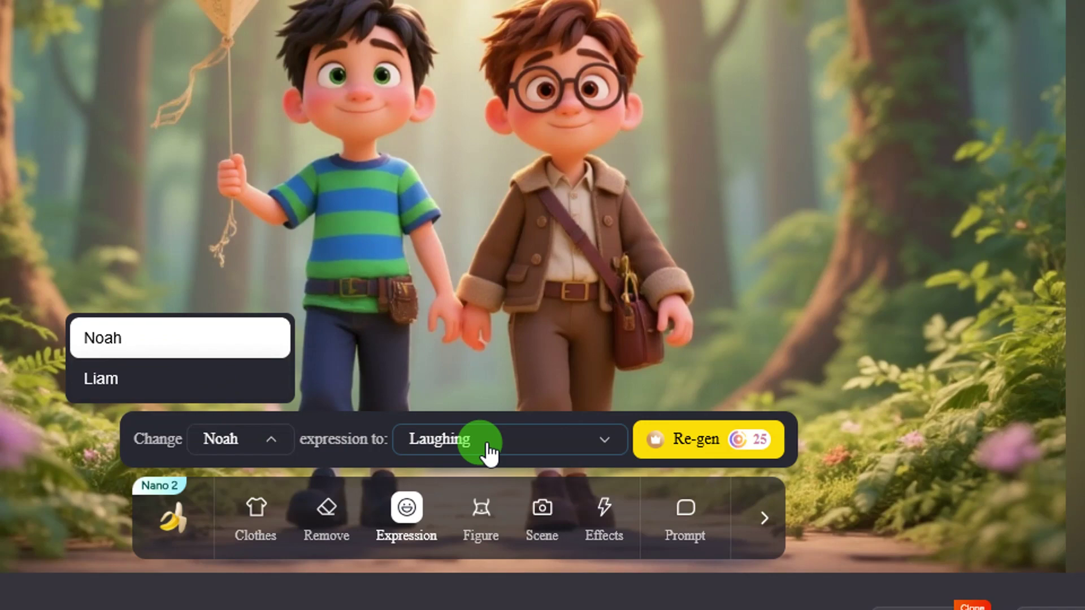
left_click(583, 441)
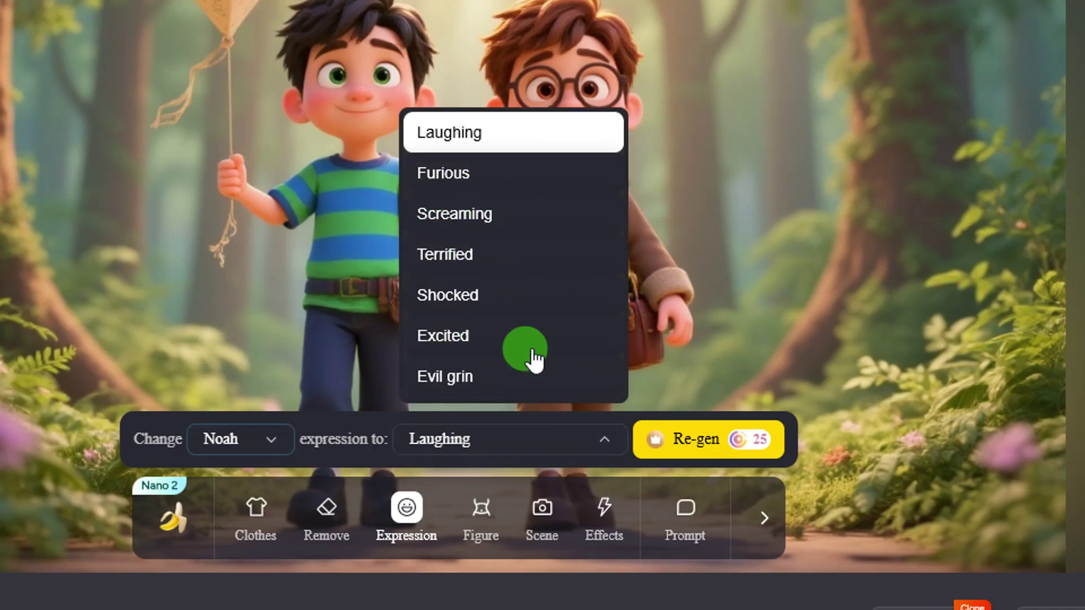
left_click(591, 445)
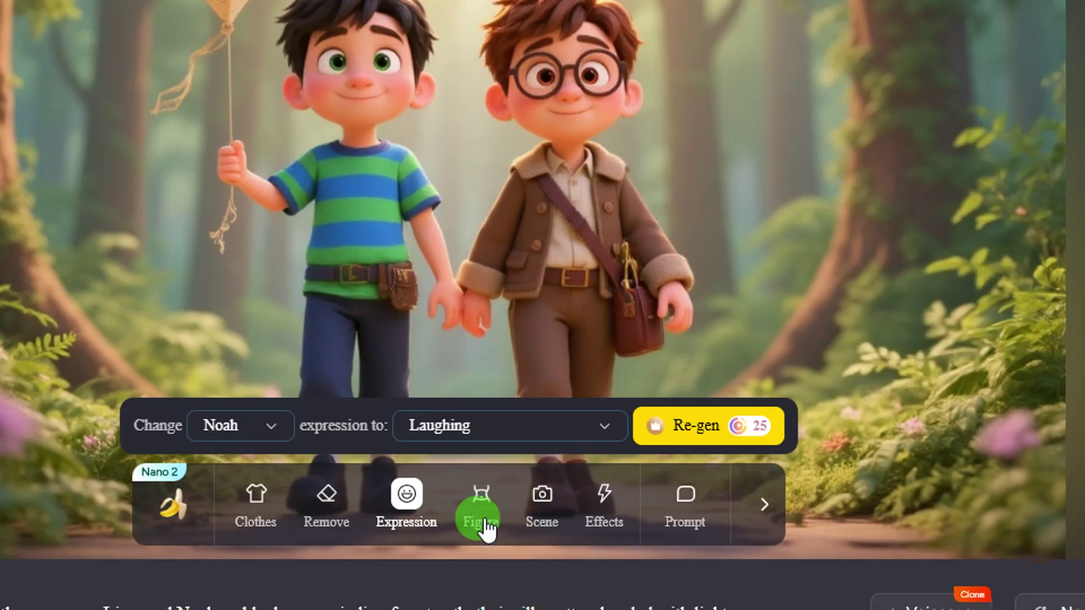
Examine which characters and body types are offered for changing a figure in storyboard 01
left_click(483, 522)
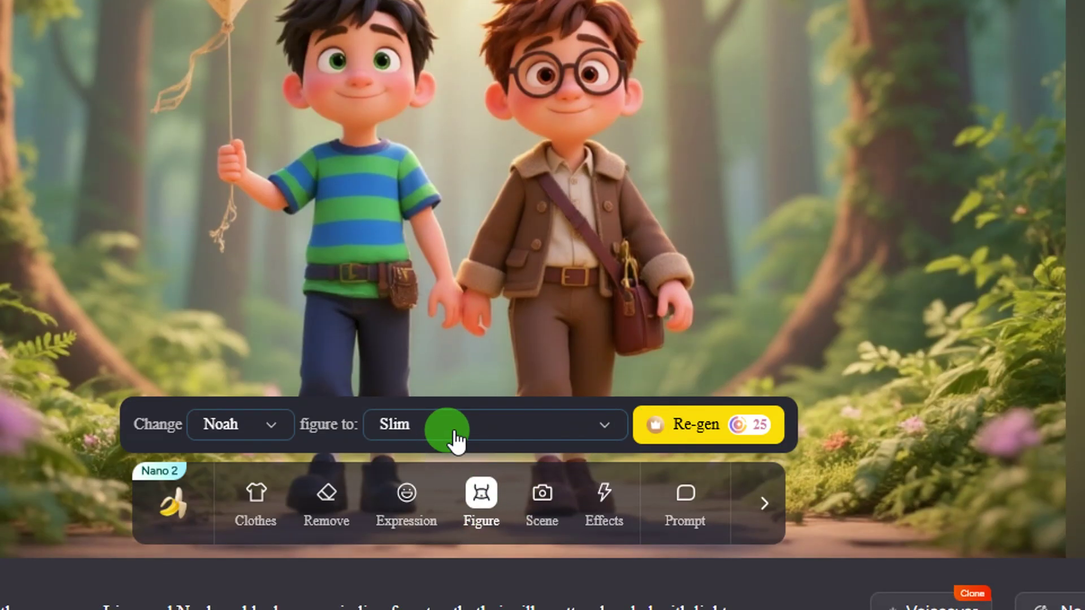
left_click(268, 433)
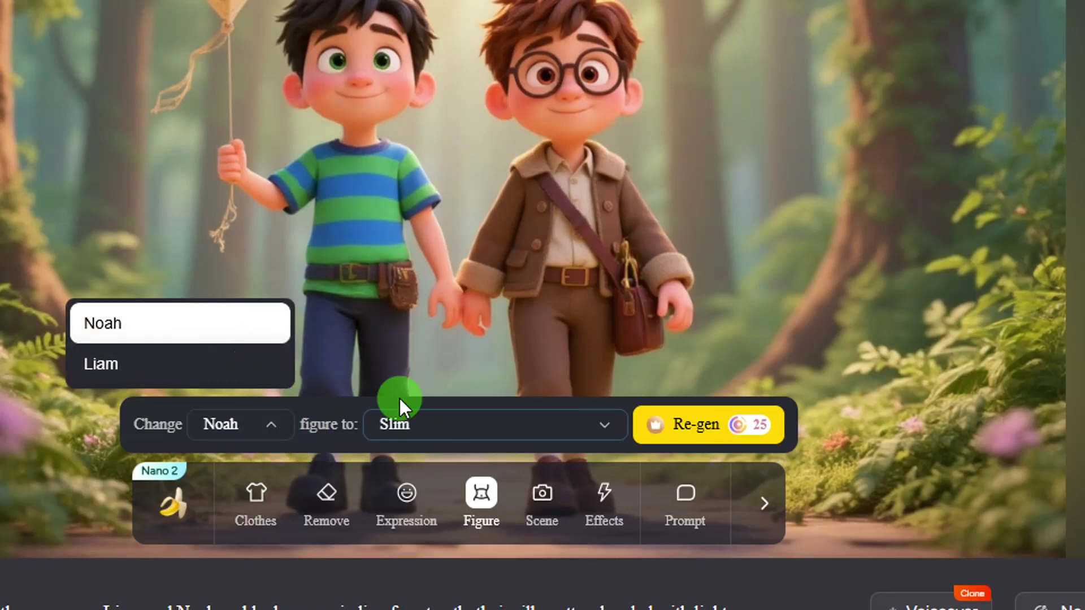
left_click(570, 430)
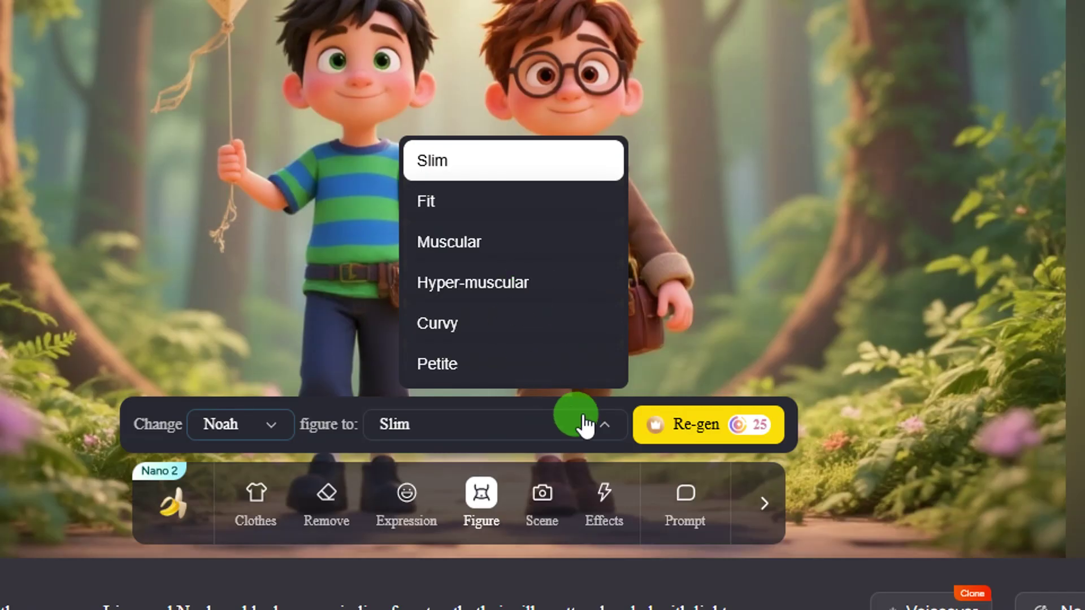
left_click(597, 434)
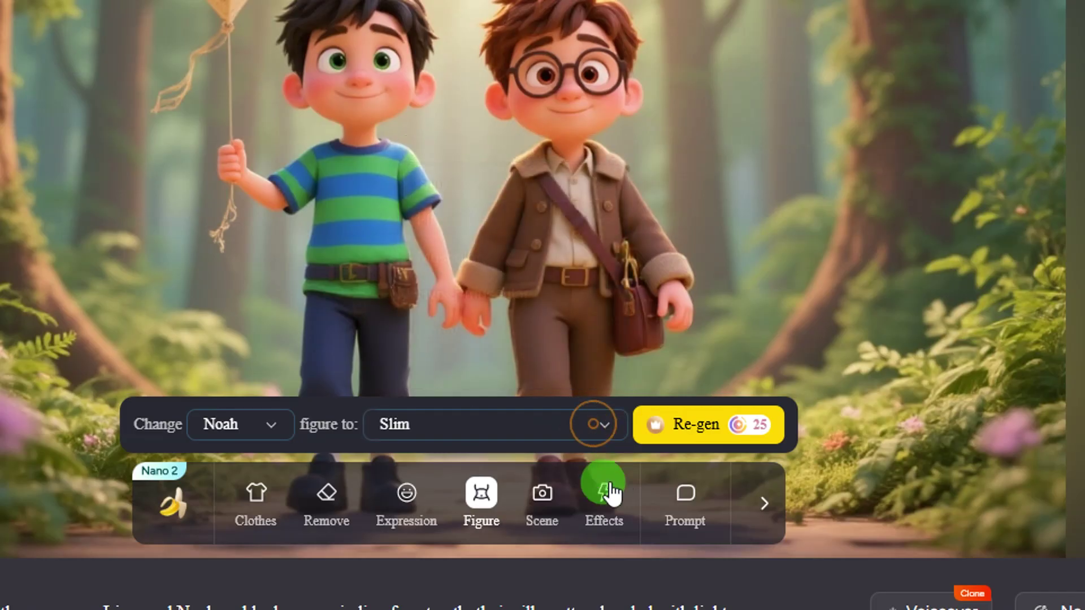
Examine the camera views offered for changing the scene and the visual effects that can be added to the image
left_click(542, 497)
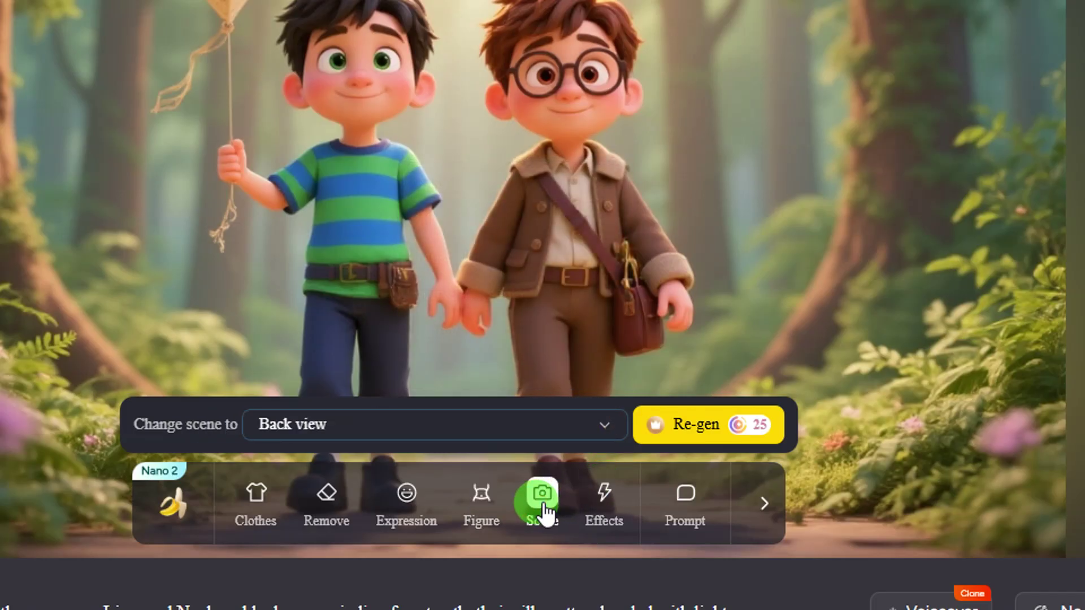
left_click(396, 429)
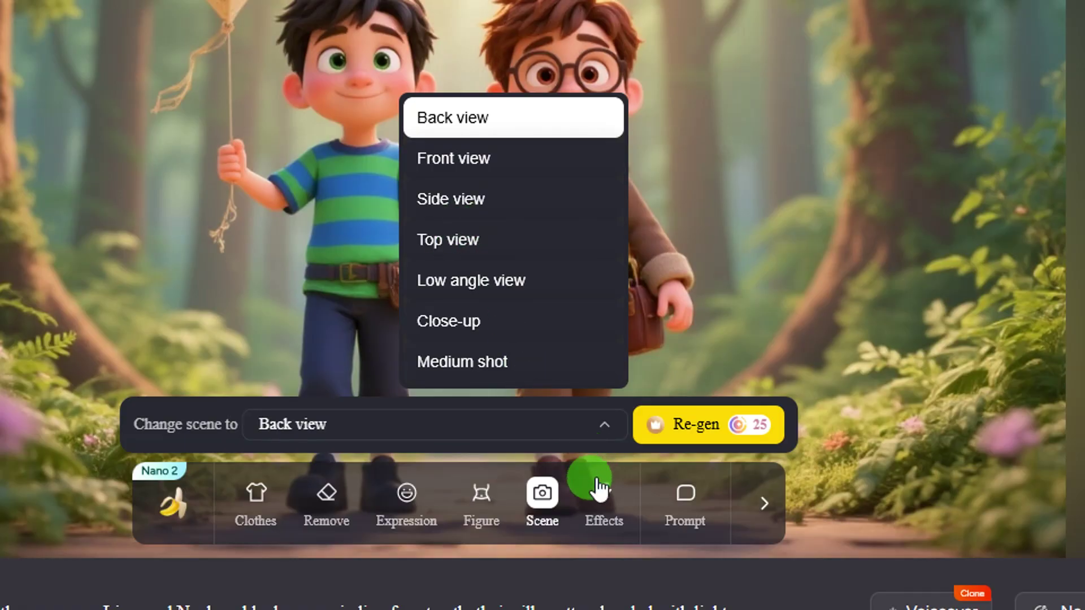
left_click(603, 496)
left_click(562, 436)
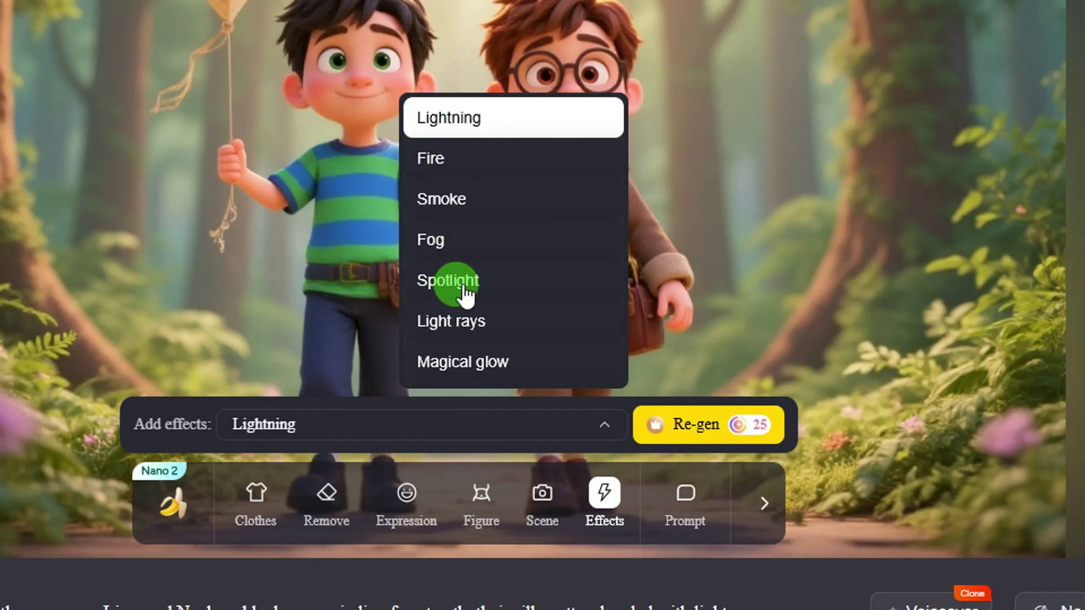
left_click(582, 429)
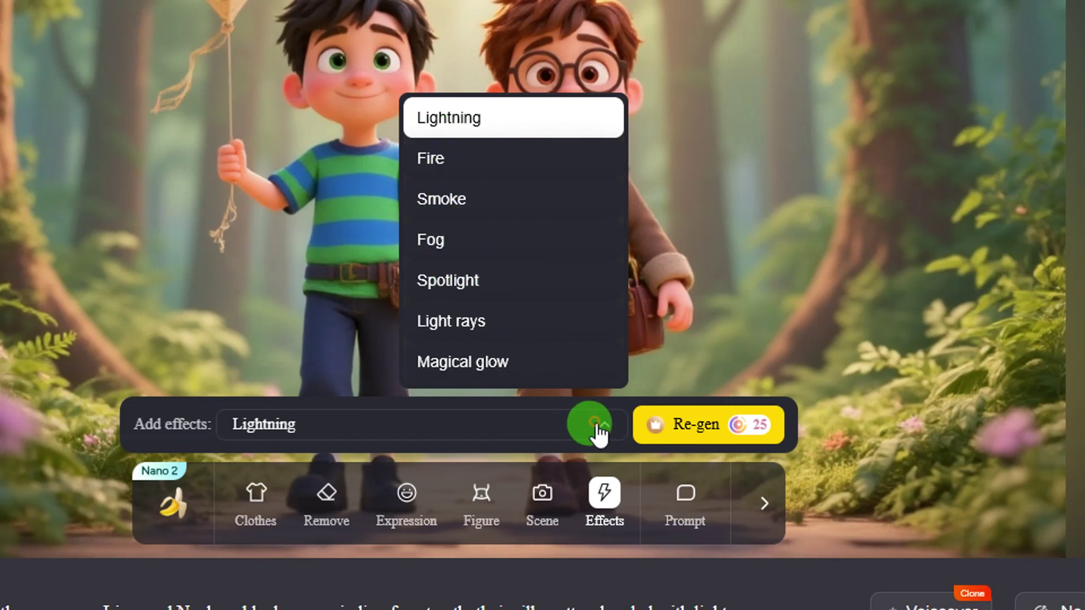
Examine the free-text prompt for changing the scene and collapse the AI editing tools without regenerating
left_click(684, 495)
left_click(545, 425)
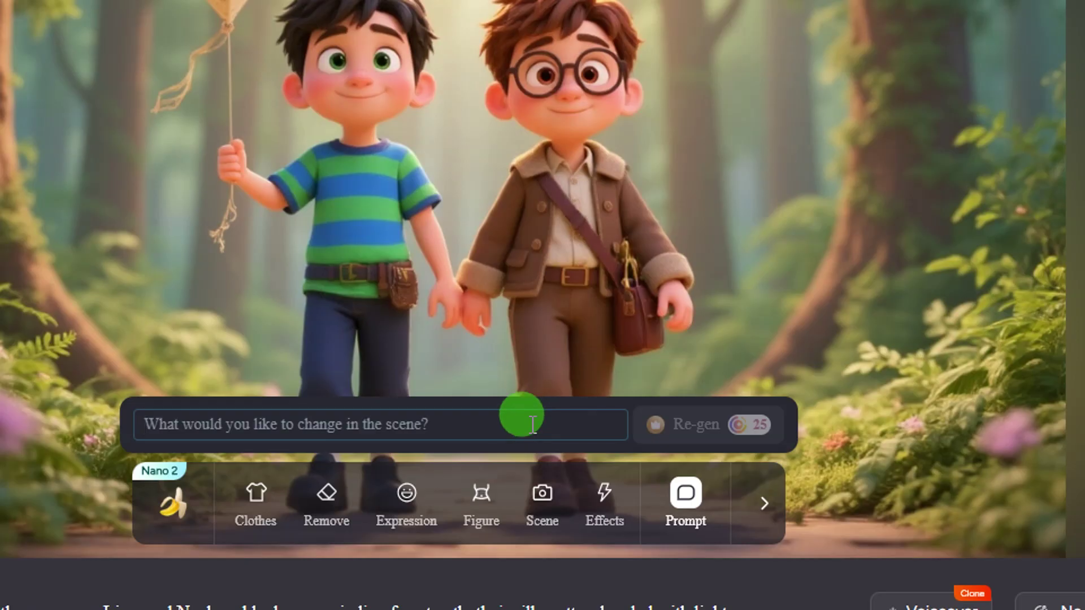
left_click(766, 504)
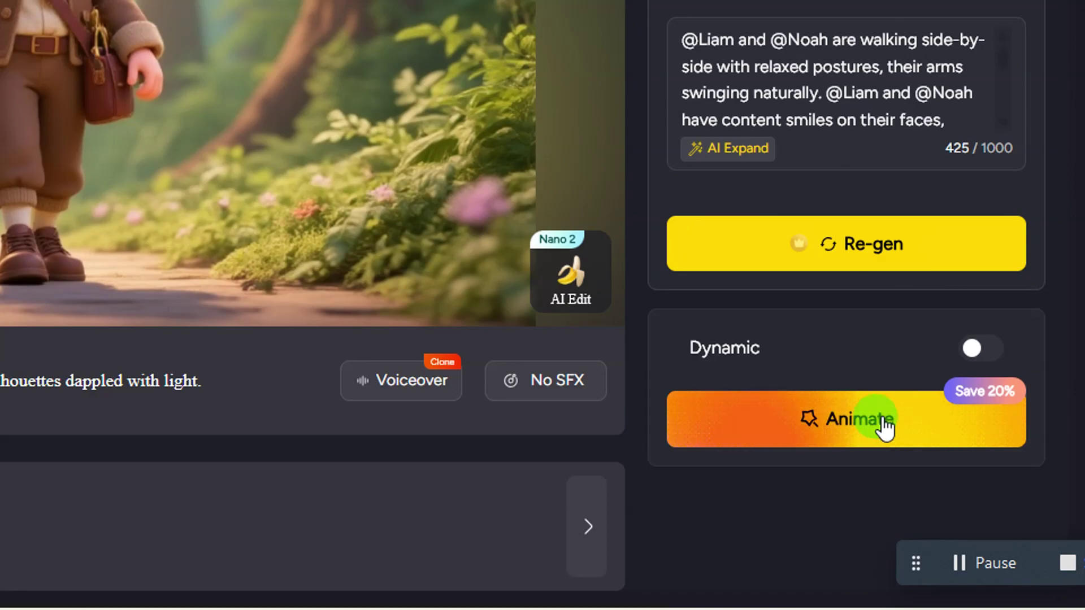
Open the animation options for storyboard 01 and review the shots selected for animating all storyboards
left_click(877, 432)
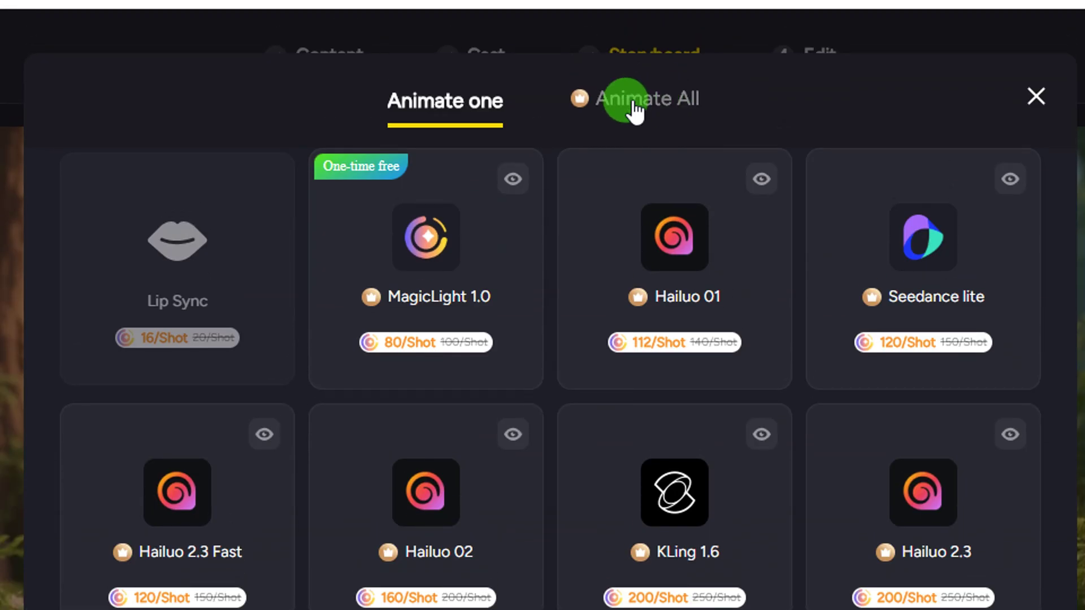
left_click(636, 105)
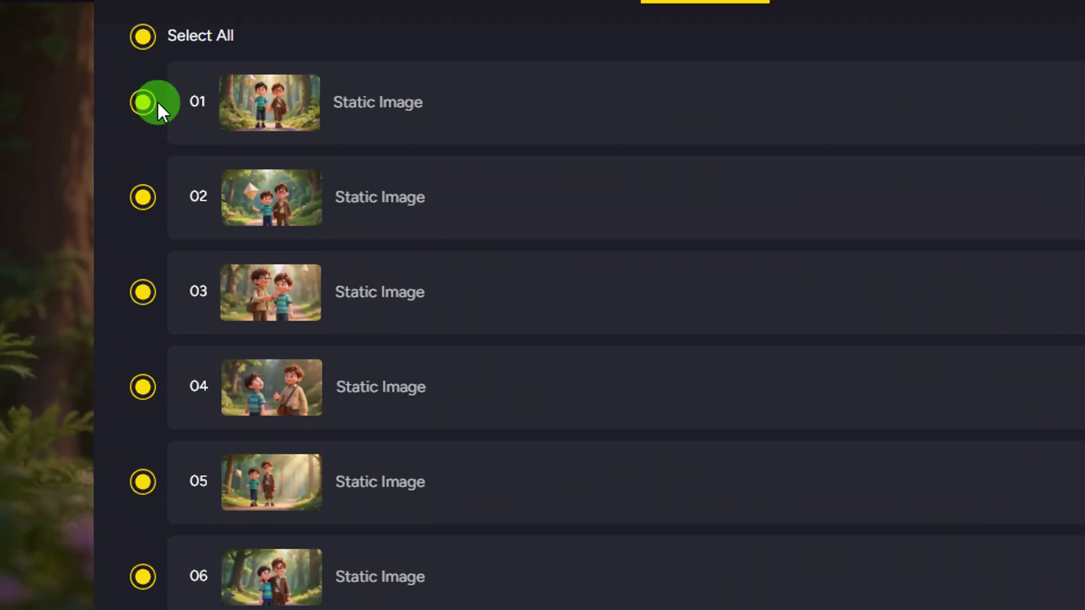
scroll(177, 420, "down", 20)
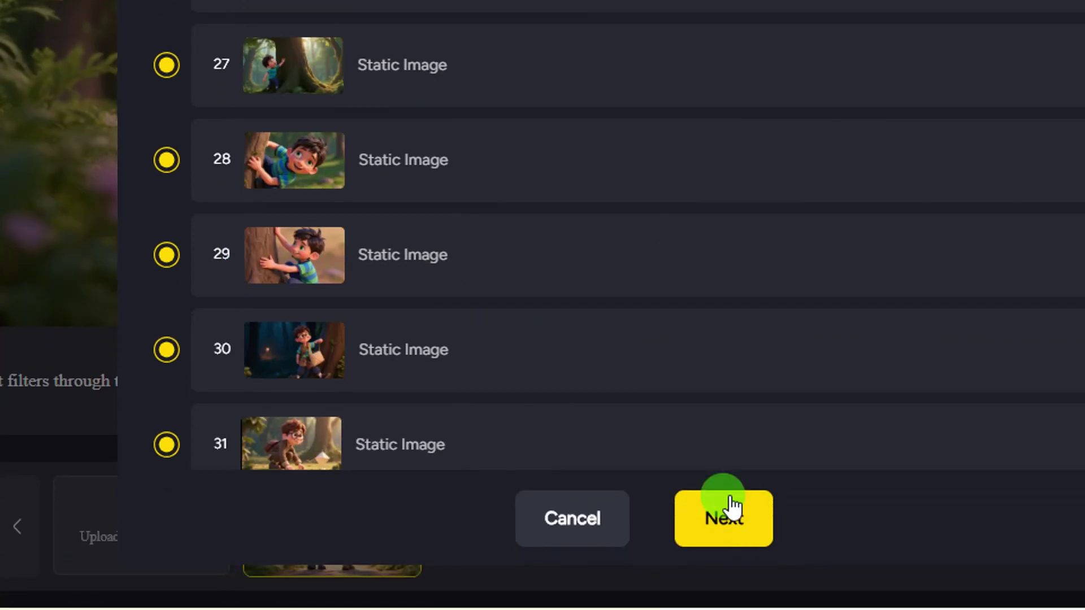
left_click(729, 516)
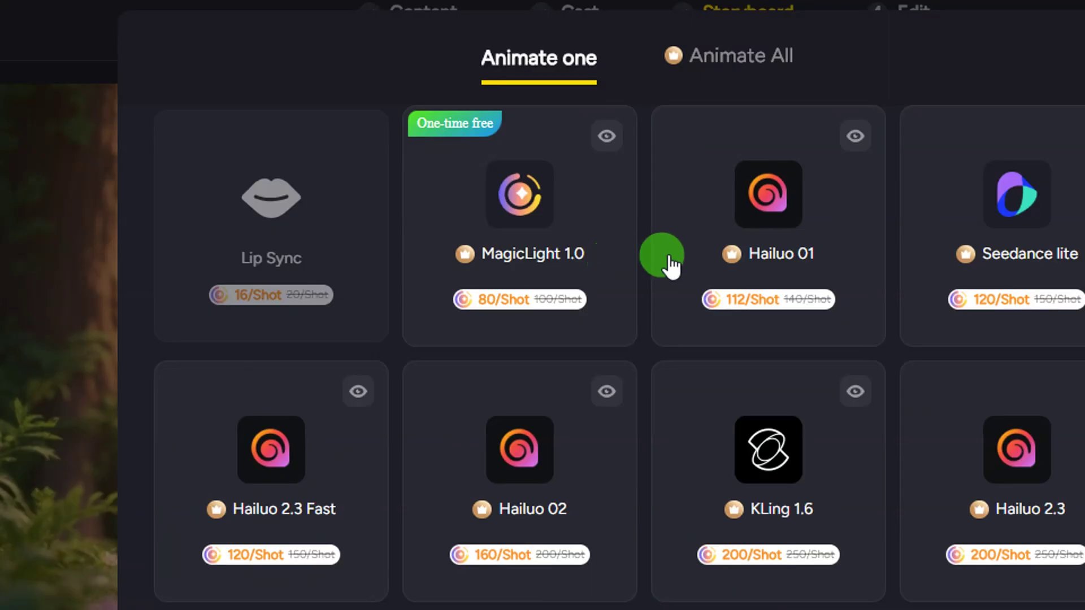
Select the Hailuo 01 model for animating one shot, and continue from the Animate All list with the listed shots selected
left_click(825, 250)
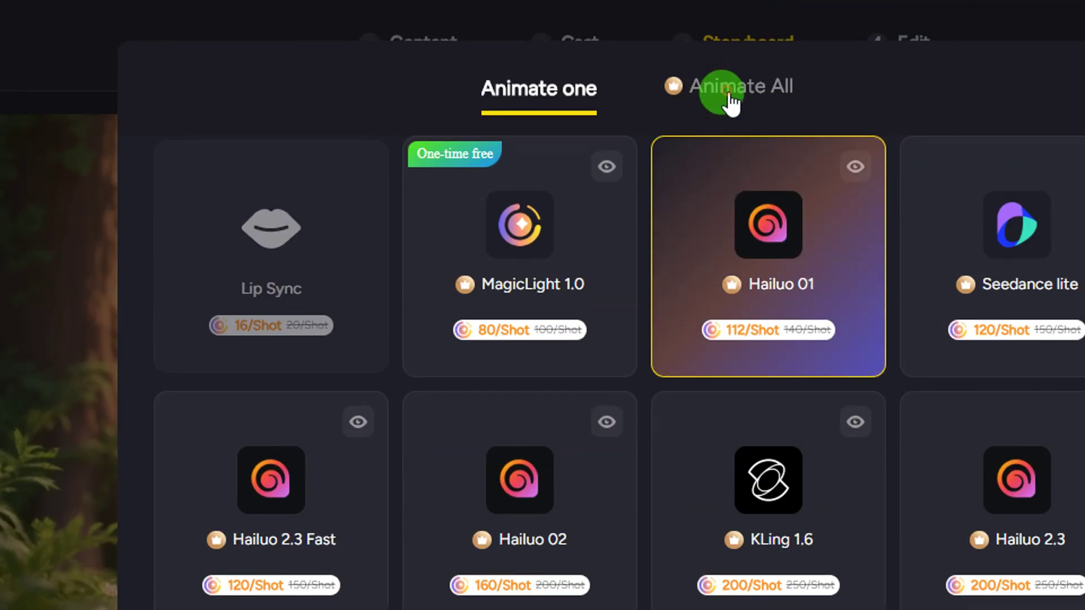
left_click(735, 55)
scroll(518, 331, "down", 12)
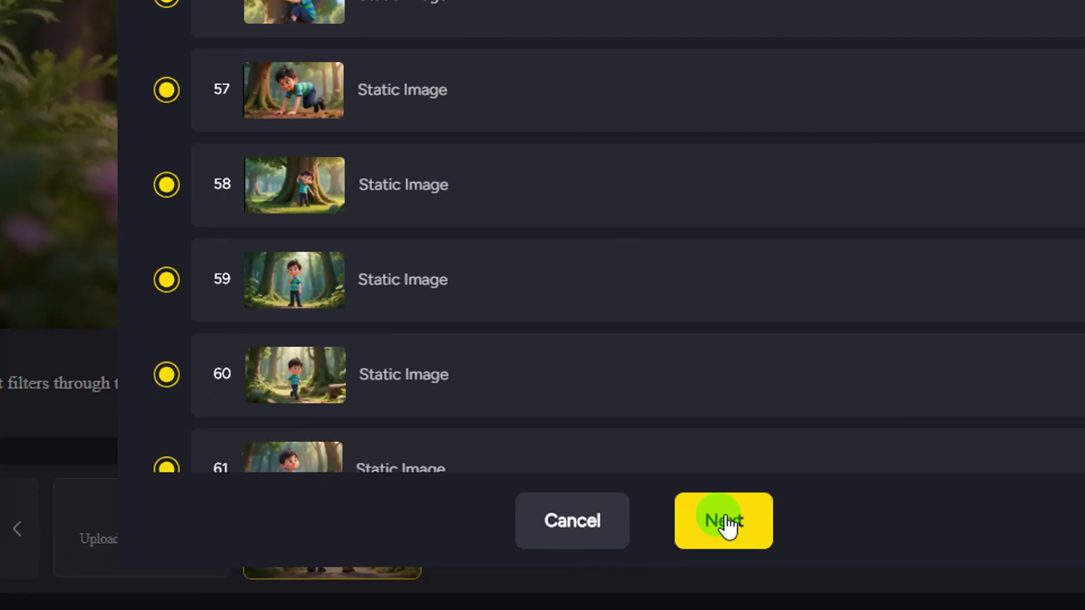
left_click(725, 518)
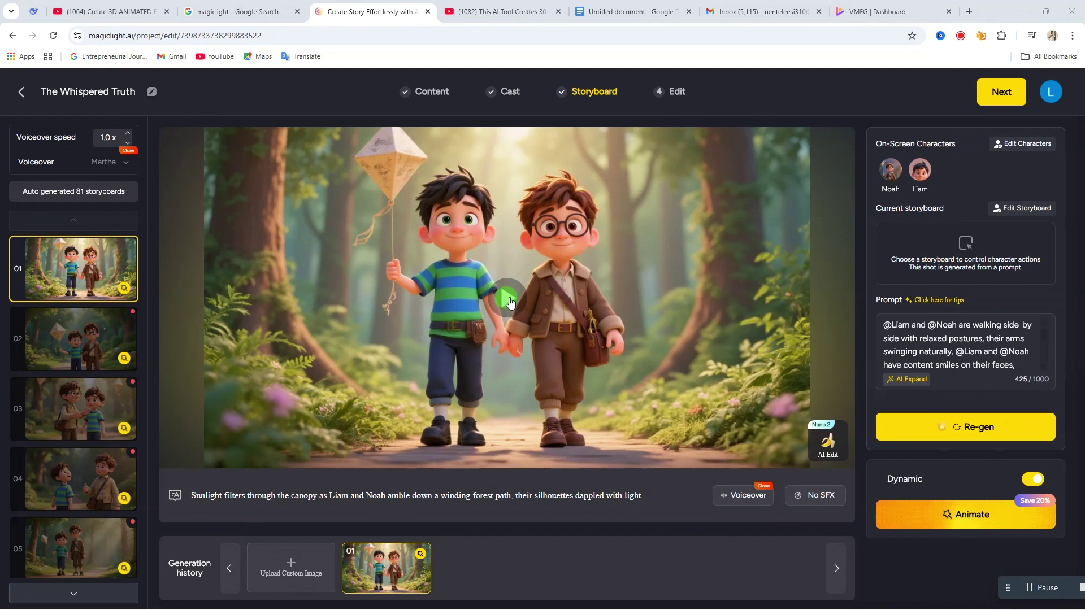
Play the animated clip of storyboard 01 to check its motion
left_click(1046, 588)
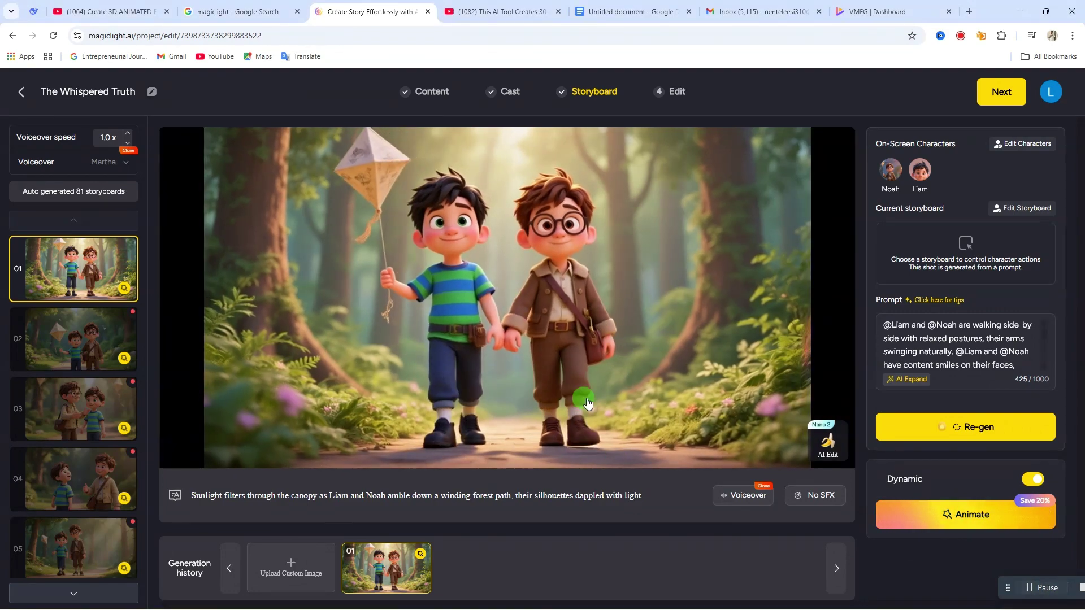
left_click(520, 301)
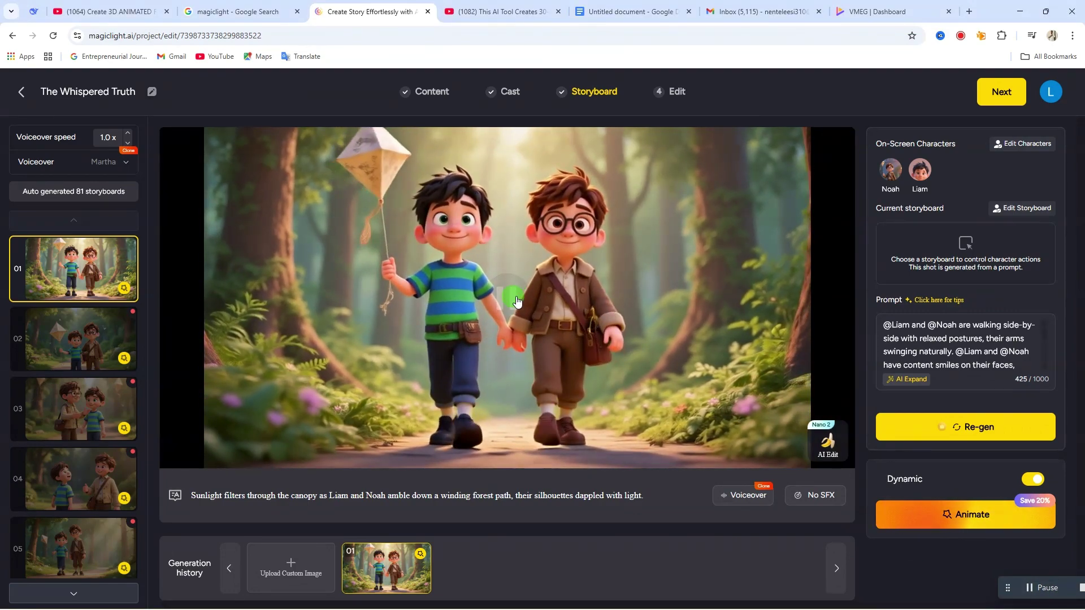
Check the storyboard 02 shot and continue from the storyboard to the Edit stage
left_click(68, 355)
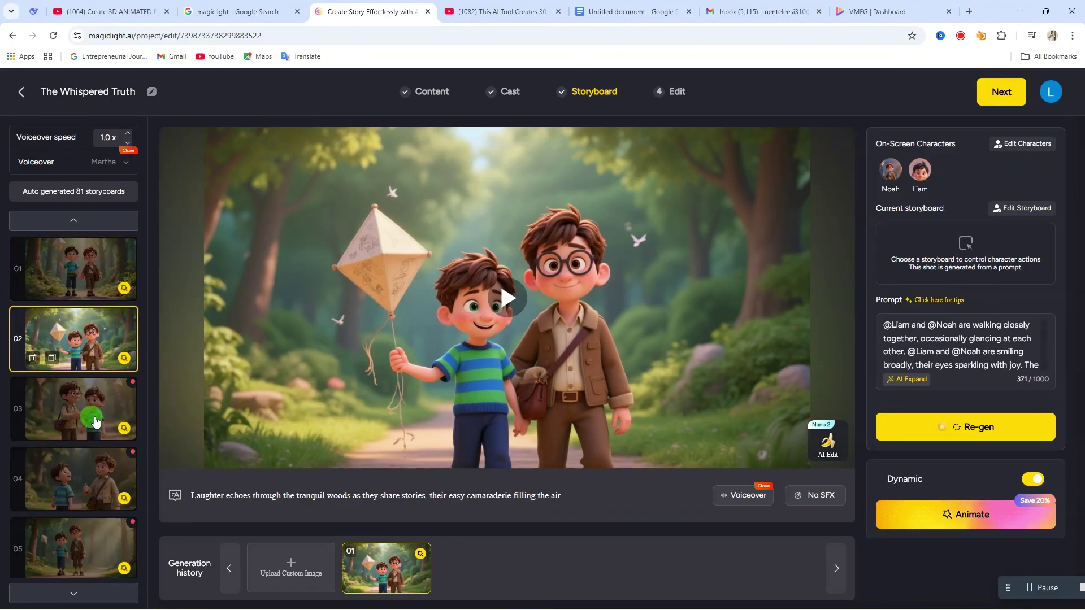
left_click(138, 438)
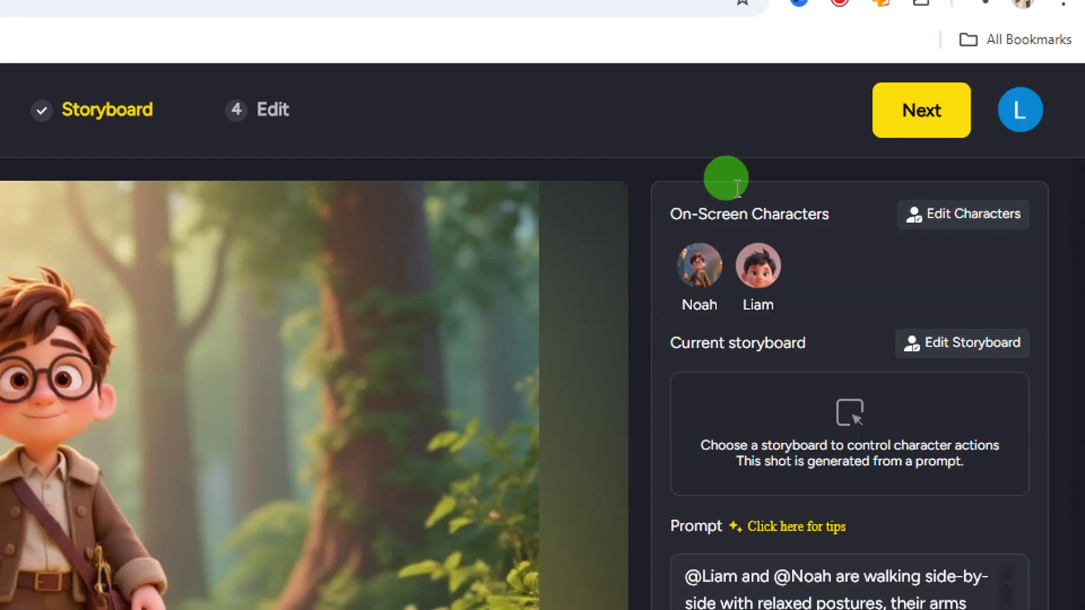
left_click(920, 121)
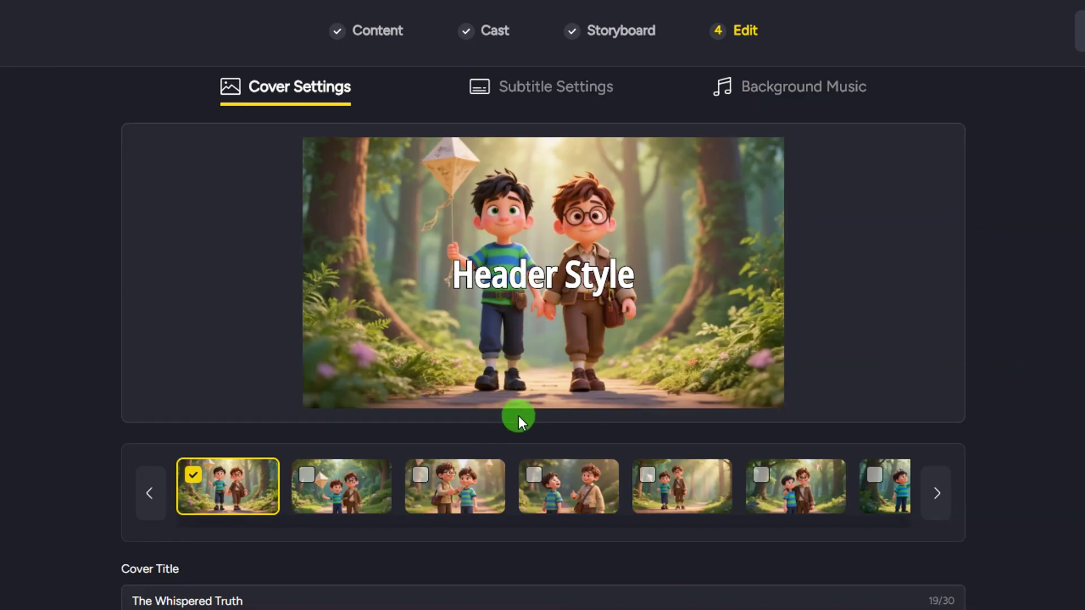
Browse the cover images and choose the shot of the bear facing the boy in the striped shirt as the video cover
triple_click(935, 497)
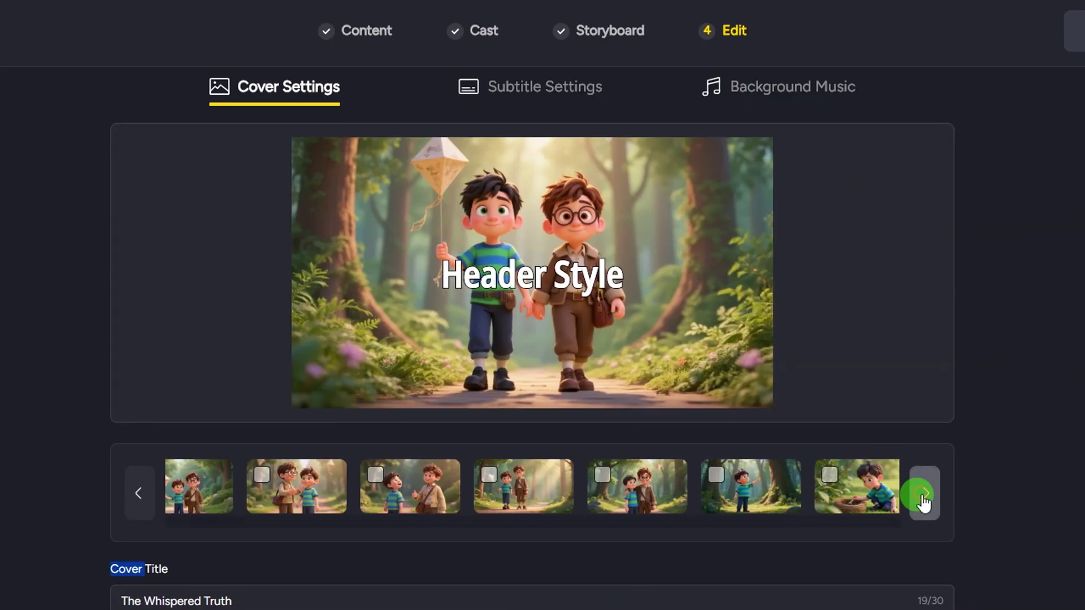
left_click(925, 493)
left_click(924, 493)
left_click(856, 486)
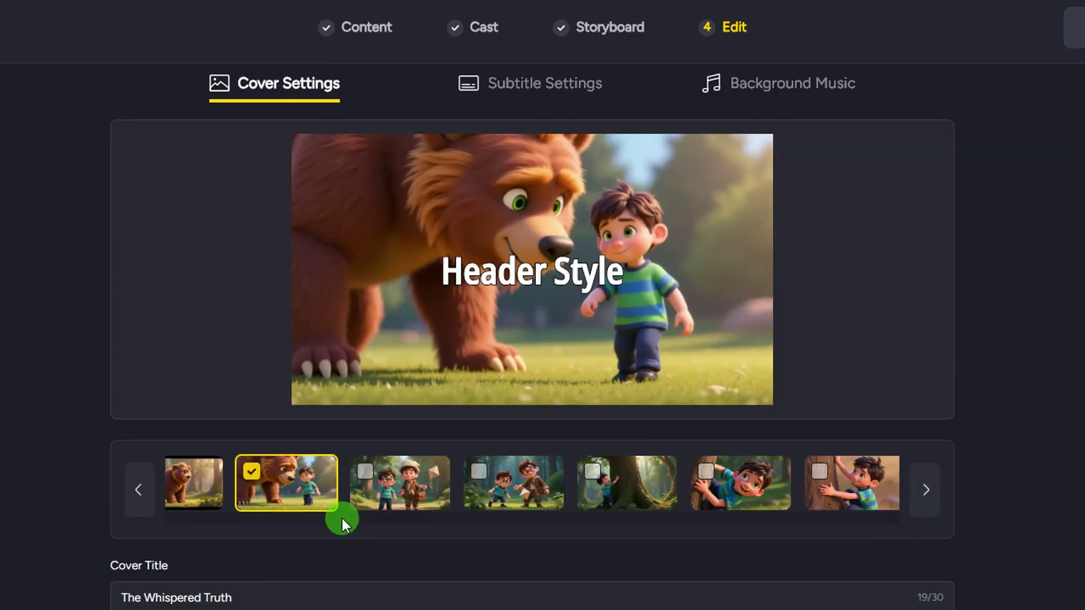
Compare the cover with and without the plain white header style and set its title style to No Title
scroll(333, 511, "down", 3)
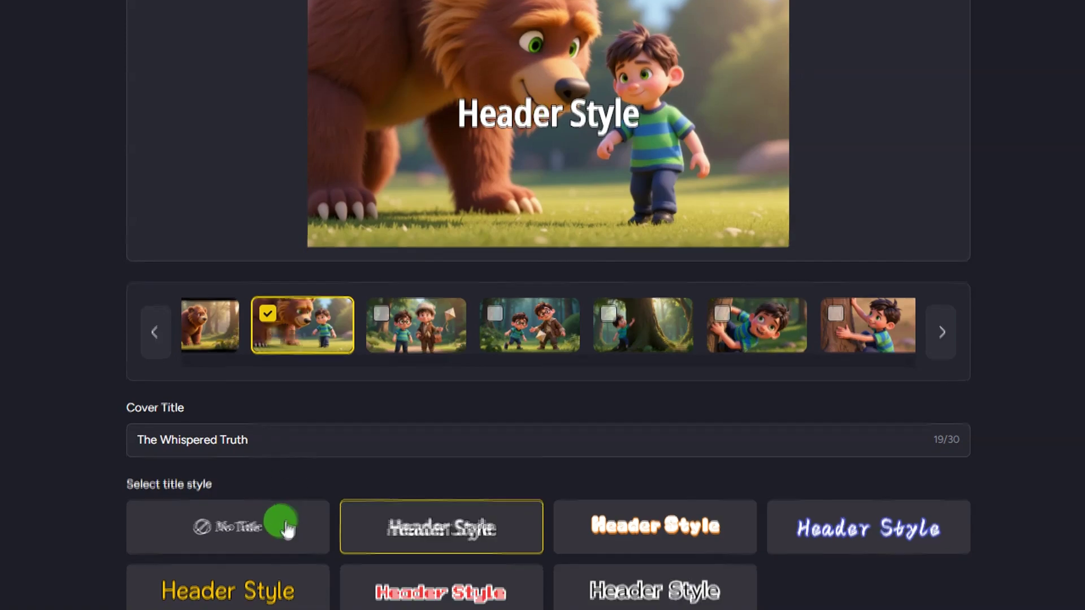
scroll(243, 517, "down", 1)
left_click(242, 525)
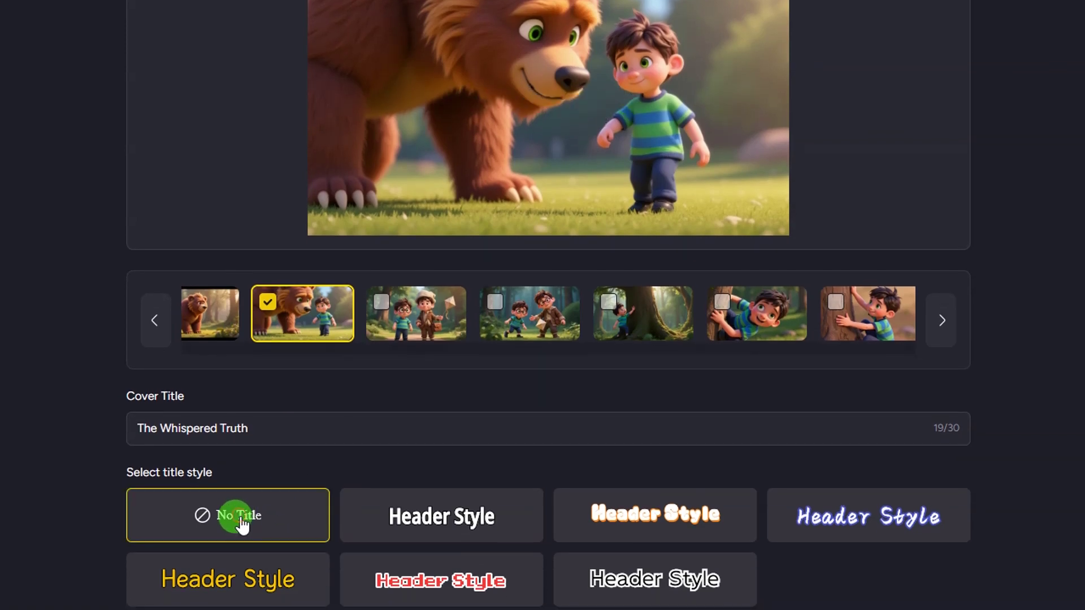
scroll(537, 107, "up", 1)
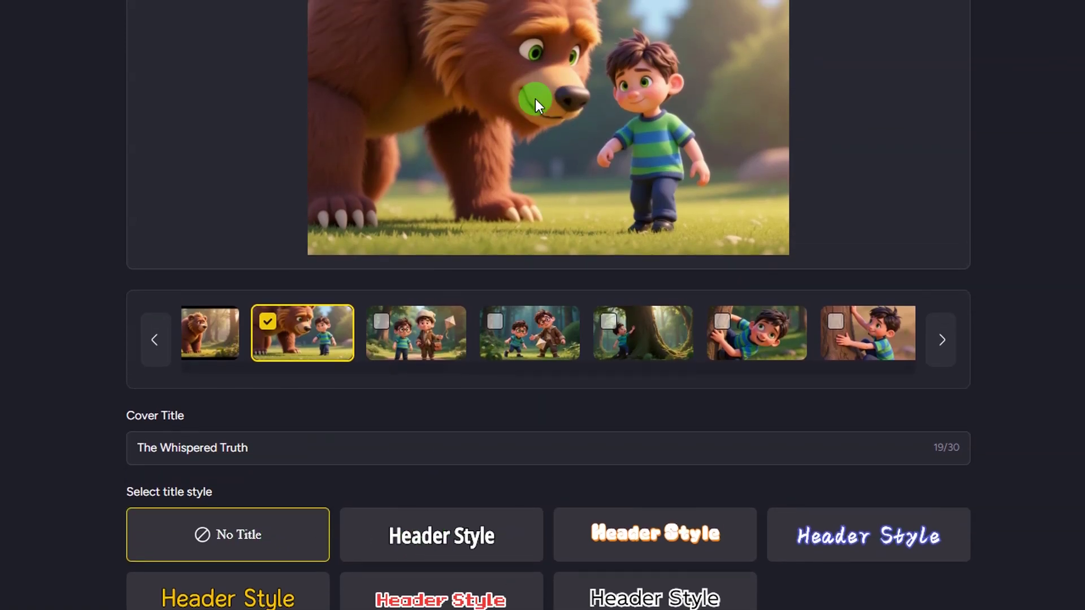
scroll(426, 513, "down", 1)
left_click(428, 515)
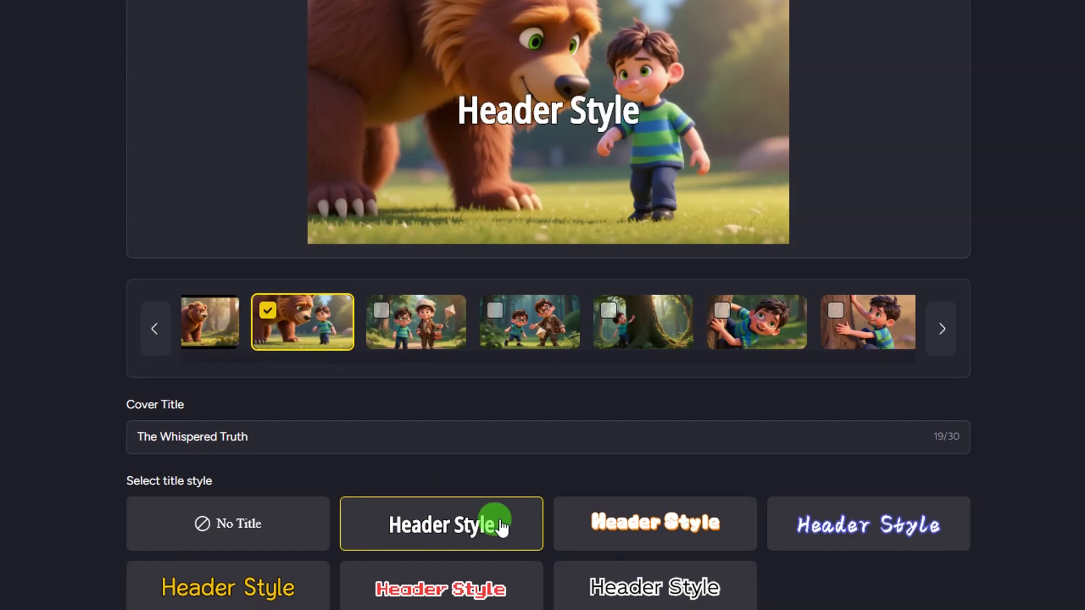
triple_click(336, 429)
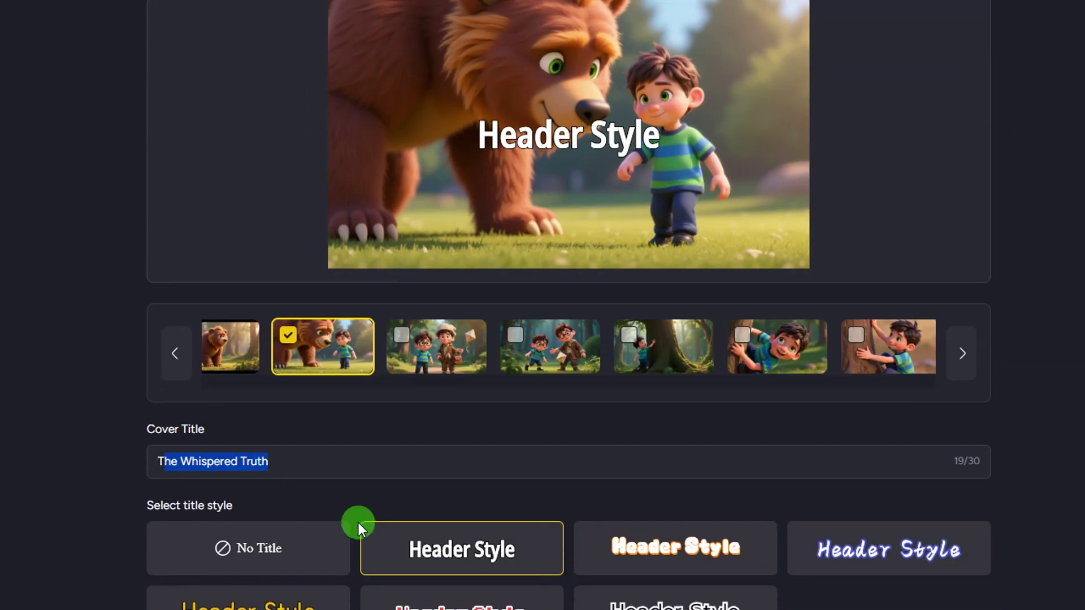
left_click(345, 607)
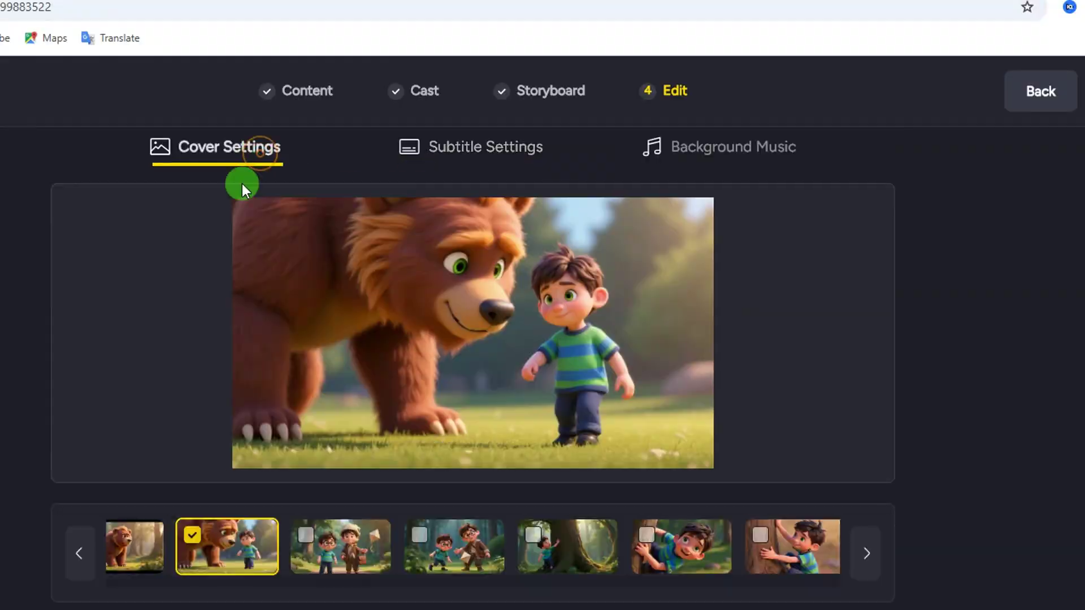
Preview the video frame without subtitles and apply the plain white subtitle style
left_click(469, 150)
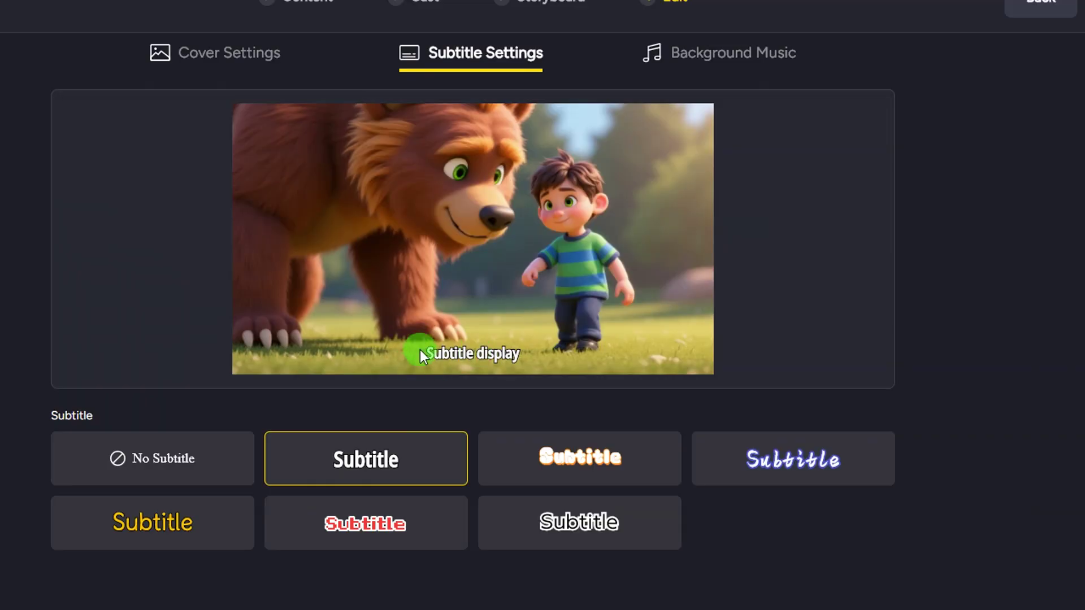
left_click_drag(432, 348, 512, 348)
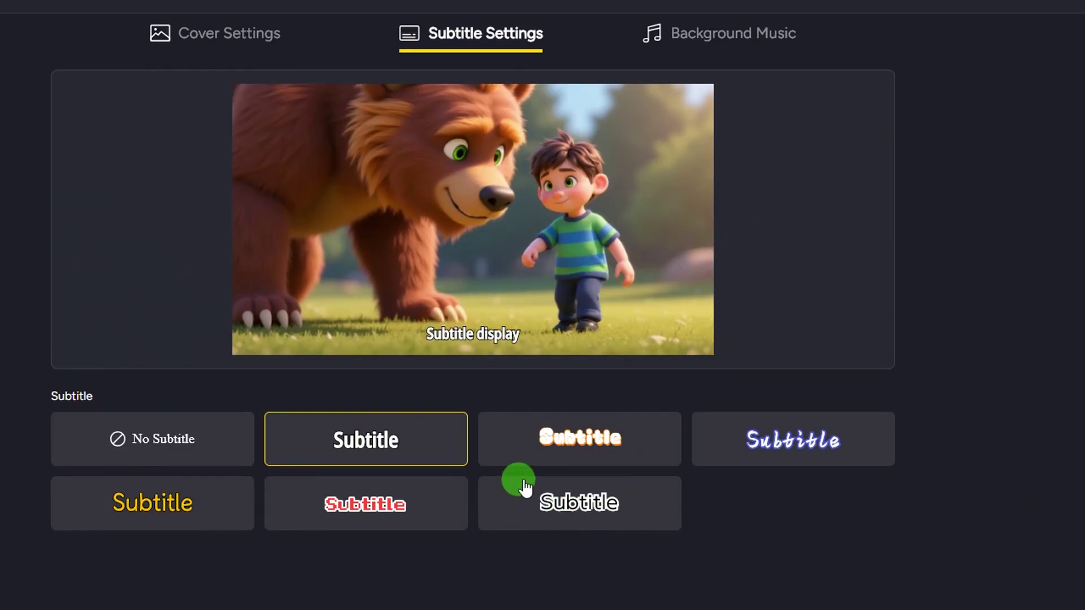
left_click(189, 449)
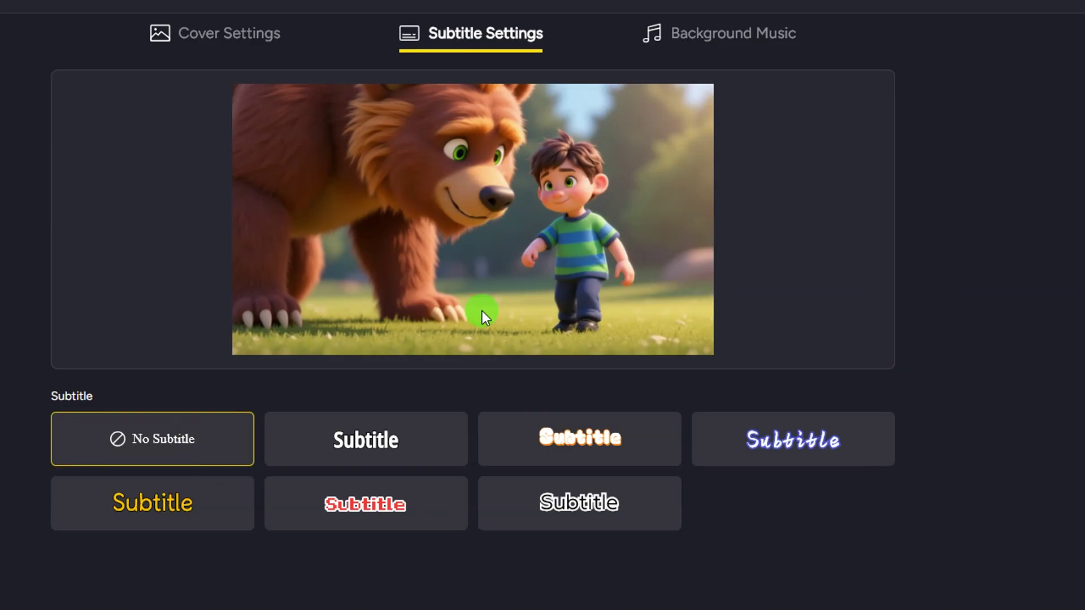
left_click(386, 452)
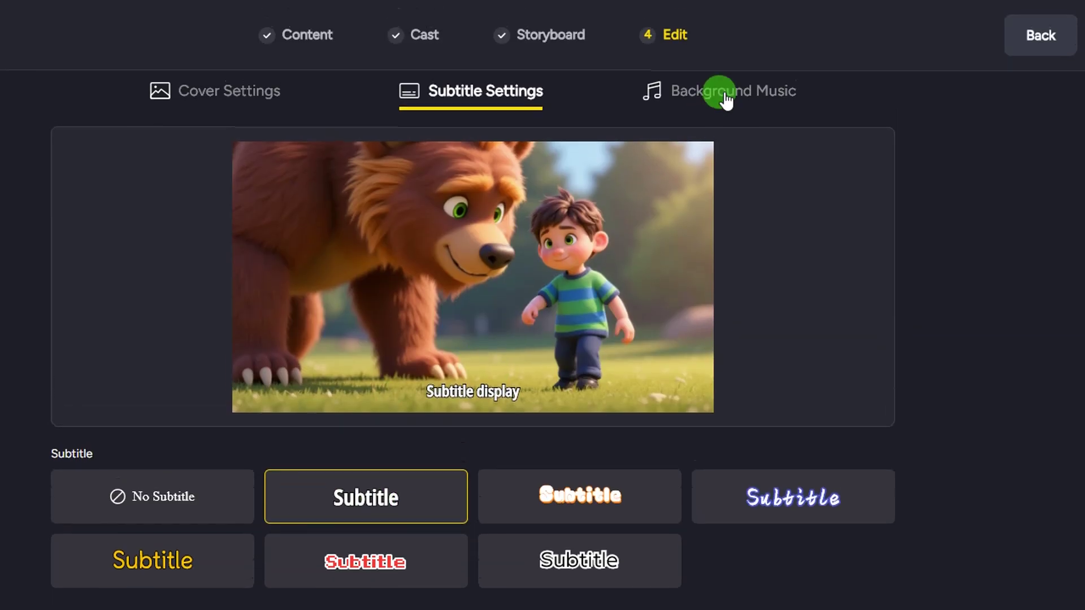
Apply Creme Brulee as the background music, listening at a slightly lowered system volume, and browse the other tracks
left_click(709, 101)
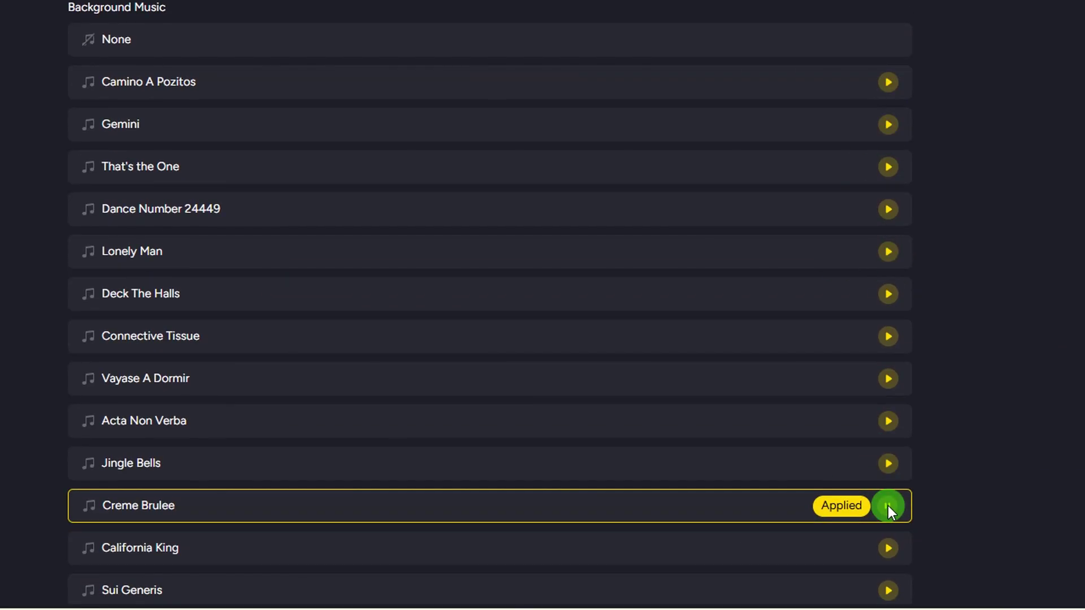
key("XF86AudioLowerVolume")
key("XF86AudioLowerVolume")
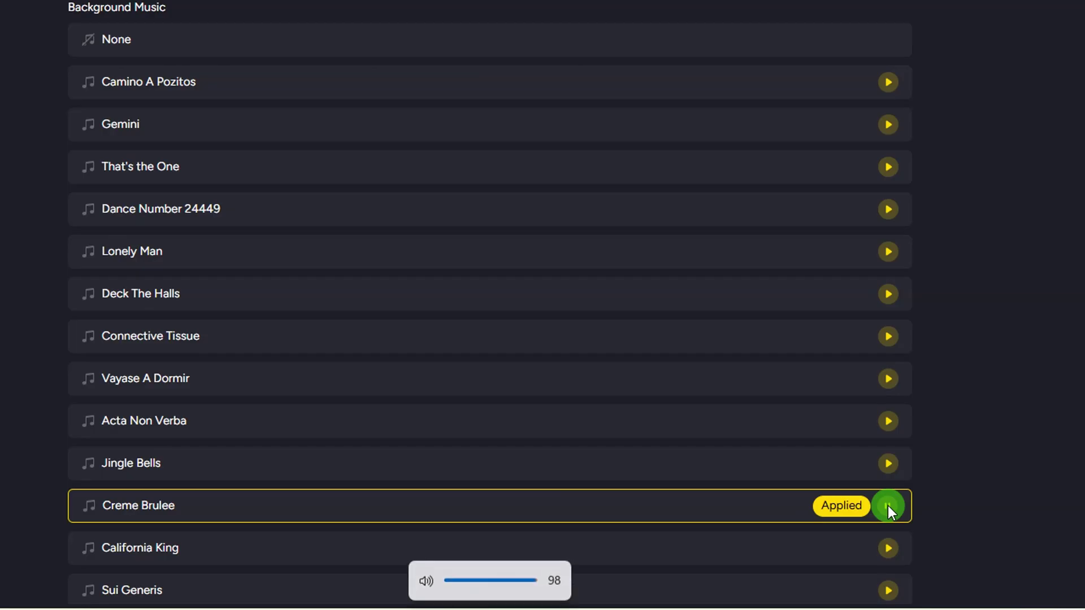
left_click(890, 462)
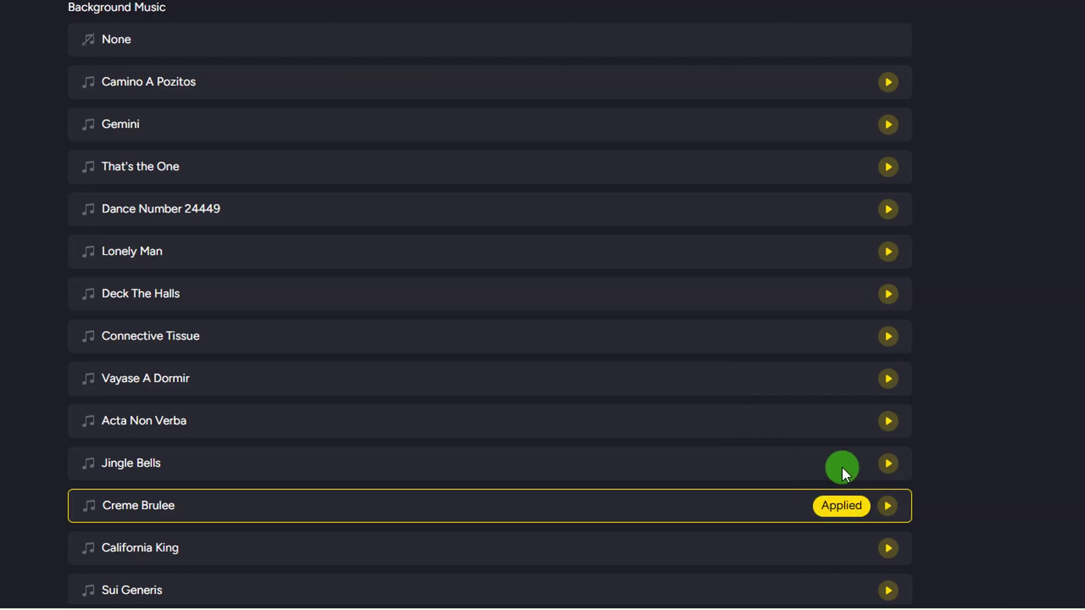
scroll(766, 201, "down", 10)
scroll(766, 201, "up", 10)
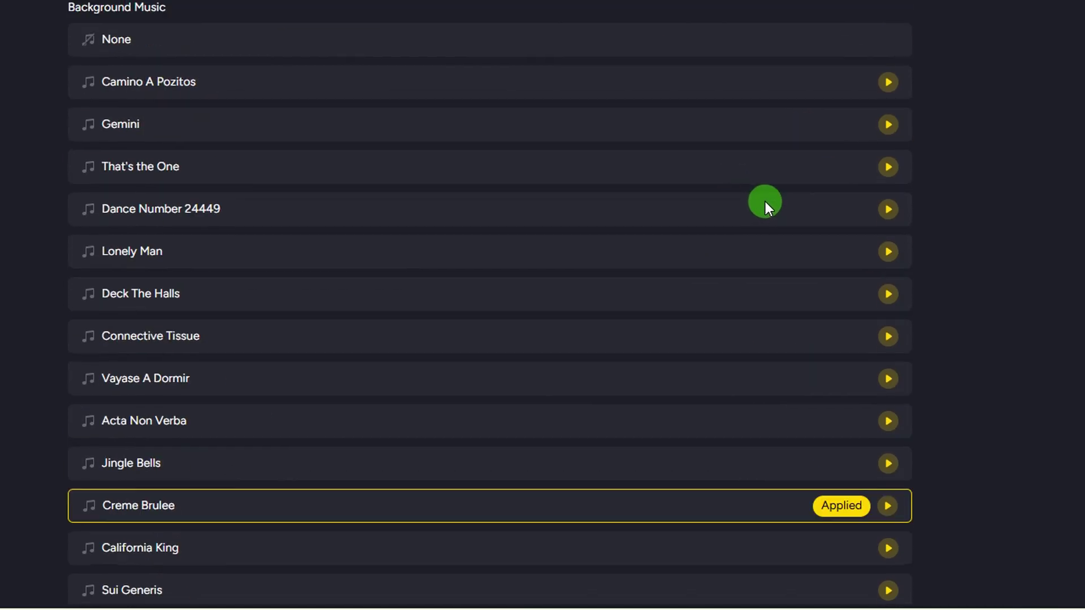
Generate the final video with a 16:9 ratio and High (1080p) export resolution
left_click(929, 100)
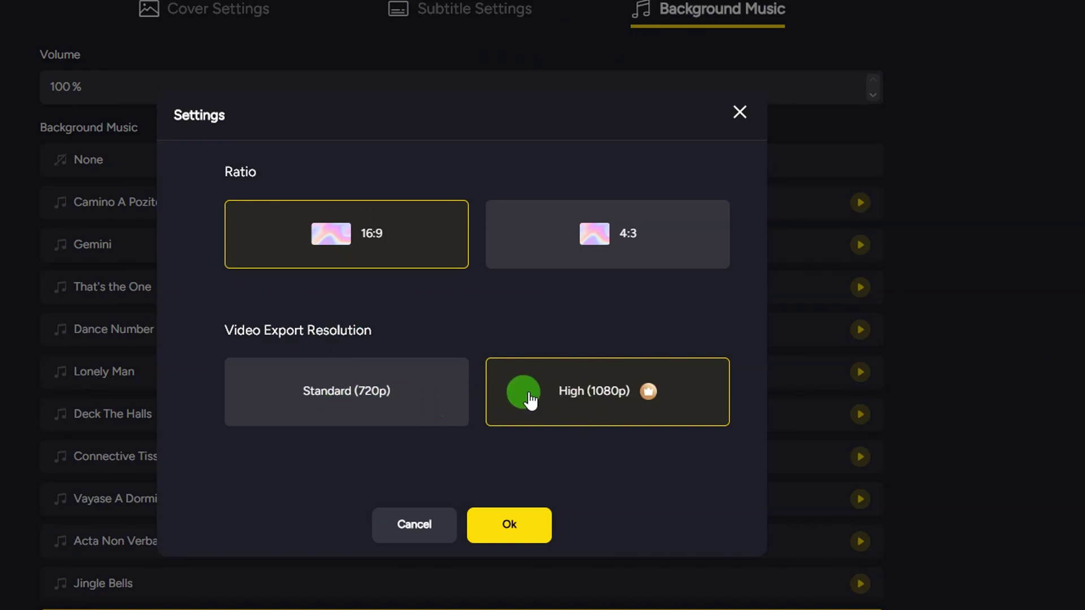
left_click(506, 519)
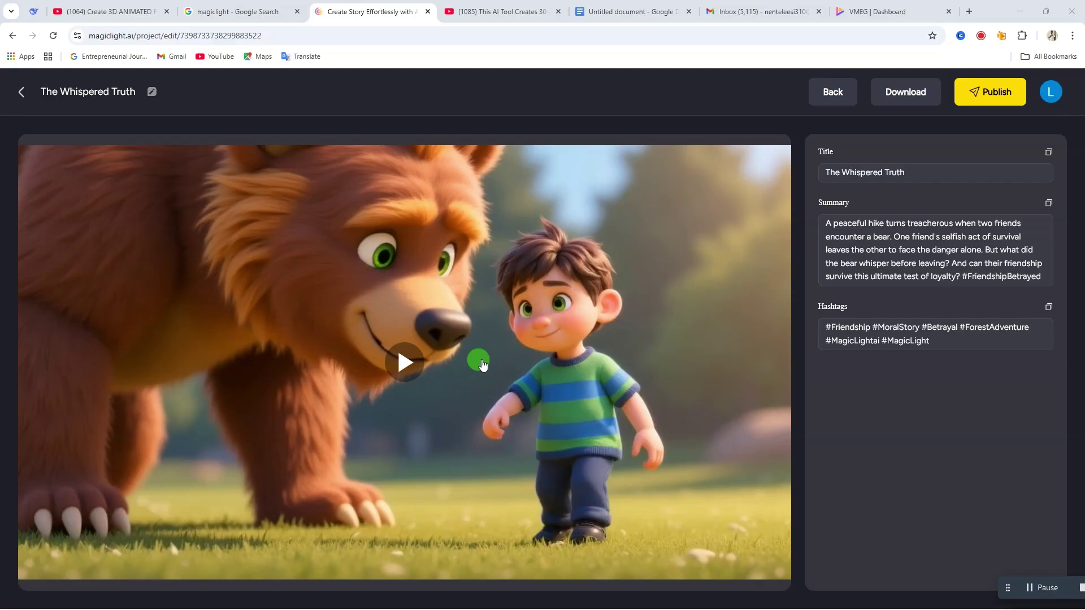
Play the opening seconds of the generated video and pause it
left_click(411, 373)
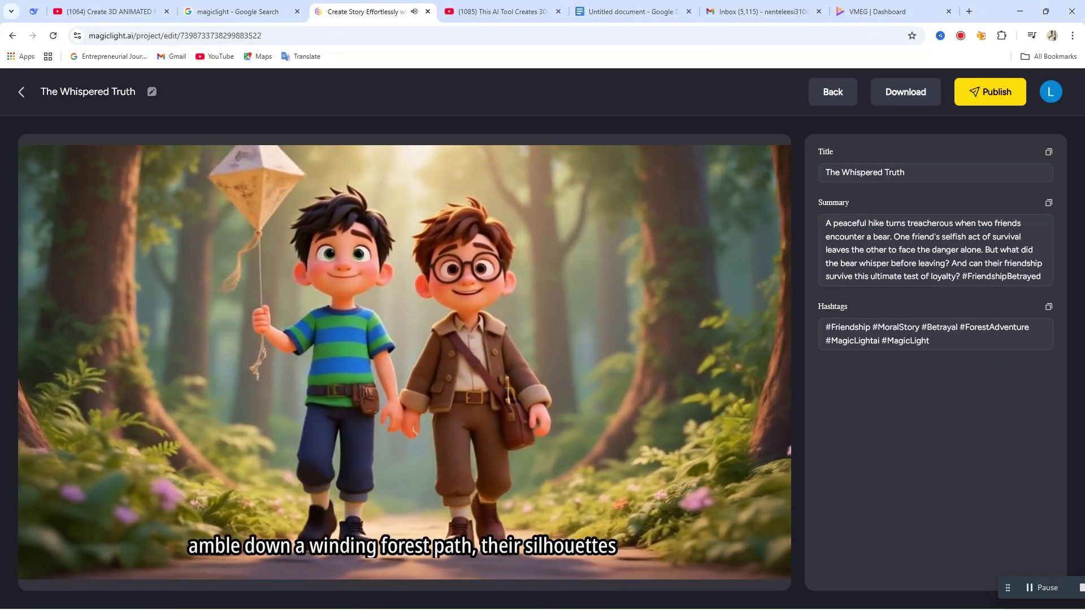
left_click(411, 370)
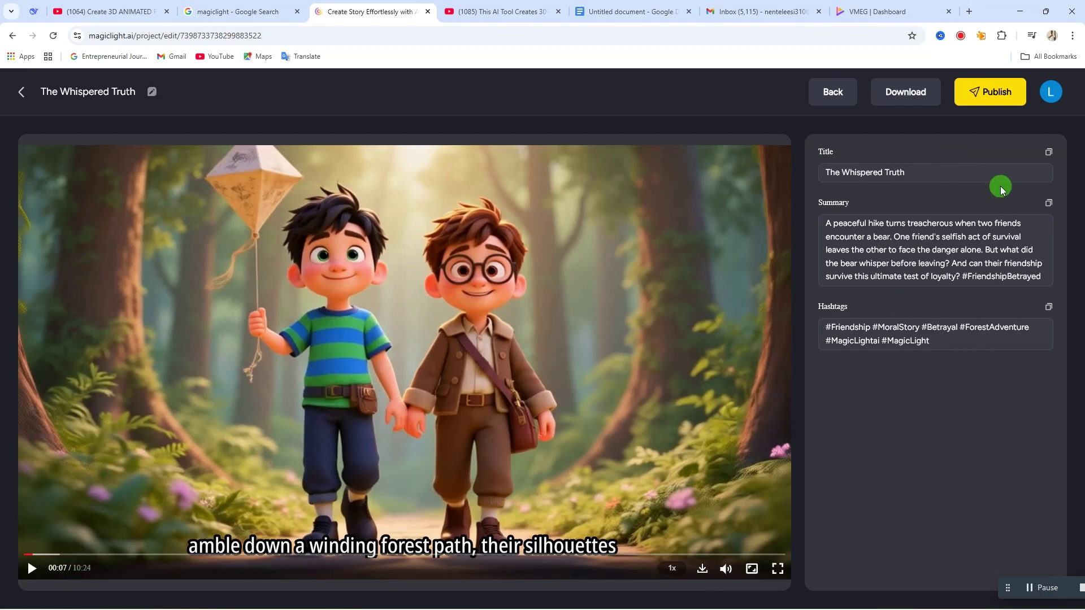
Review the generated title, summary and hashtags, and open the download options for the video and images
left_click_drag(922, 171, 819, 171)
left_click_drag(951, 264, 807, 213)
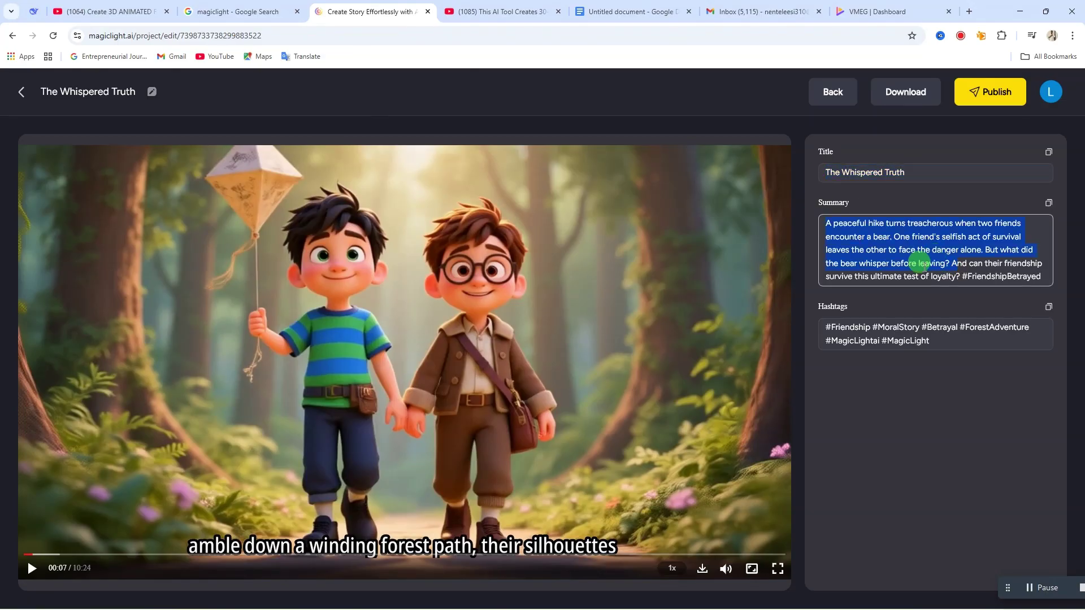
left_click_drag(933, 341, 816, 310)
left_click(905, 92)
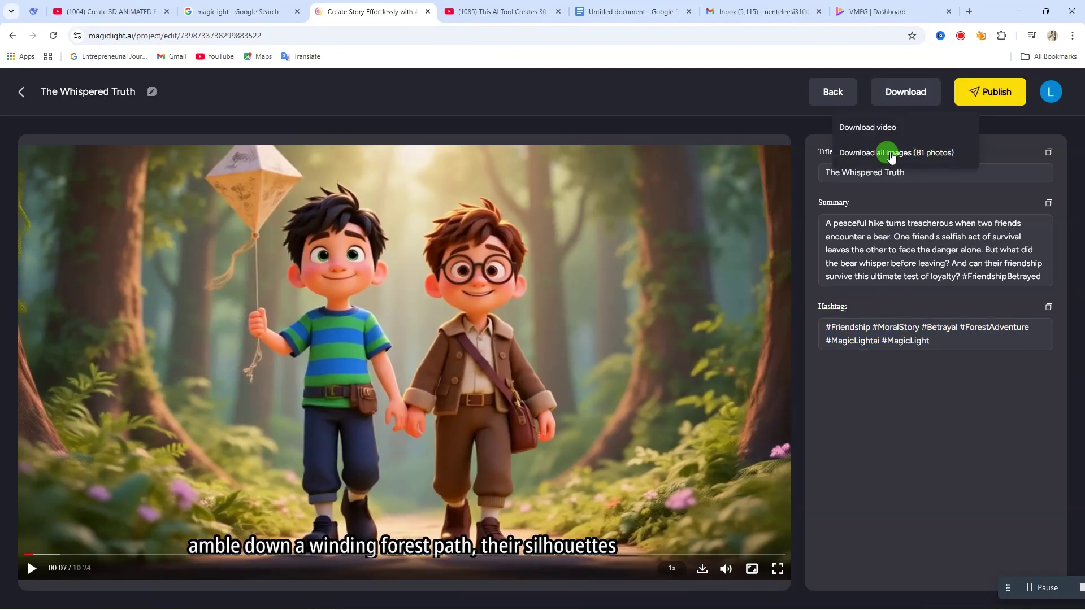